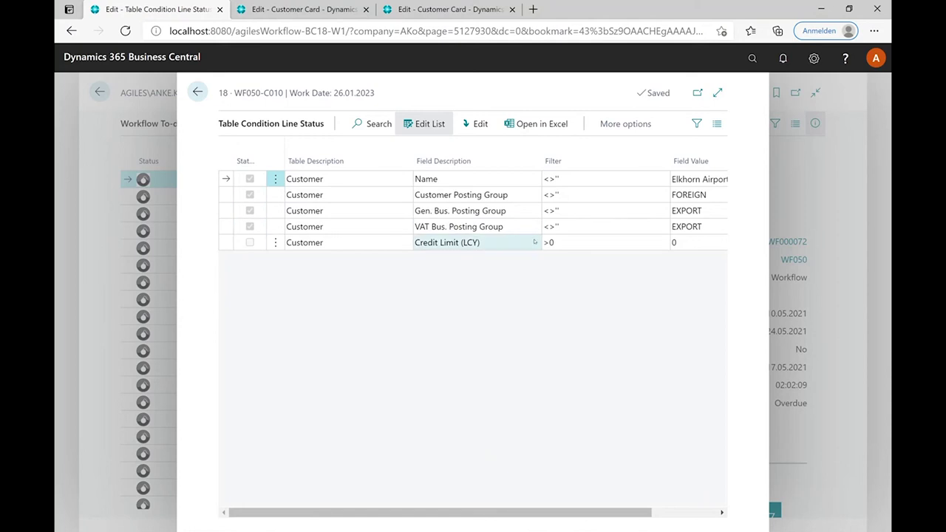
Set the customer's Credit Limit (LCY) field value to 5000 in the table condition line status and return to the to-do list
click(684, 242)
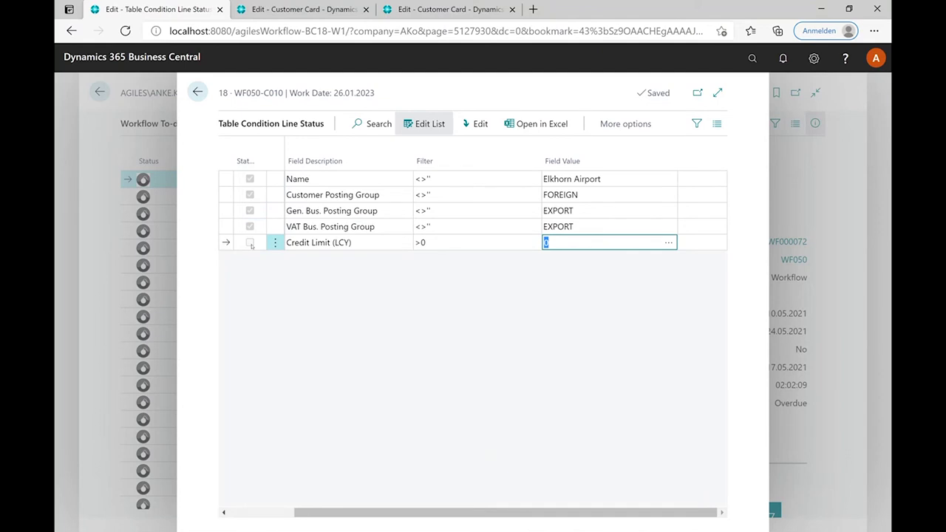
text(5000)
click(360, 227)
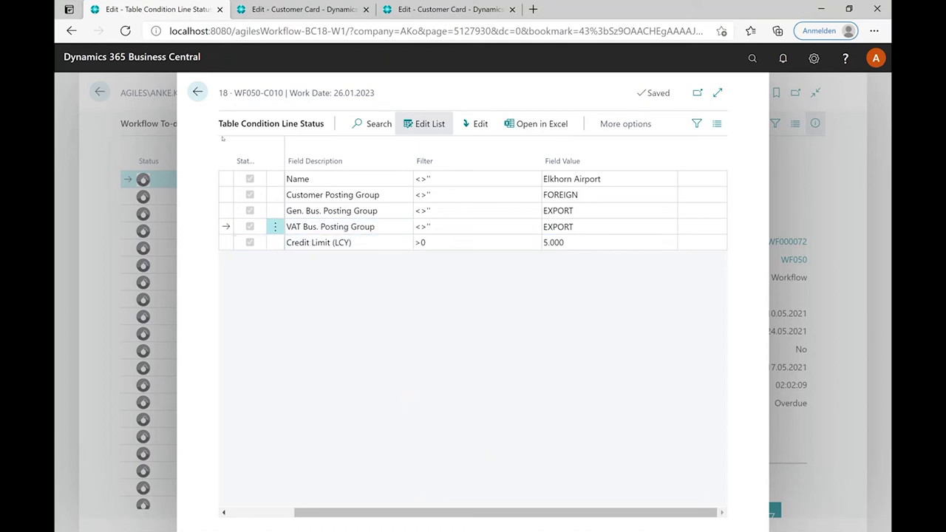
click(197, 92)
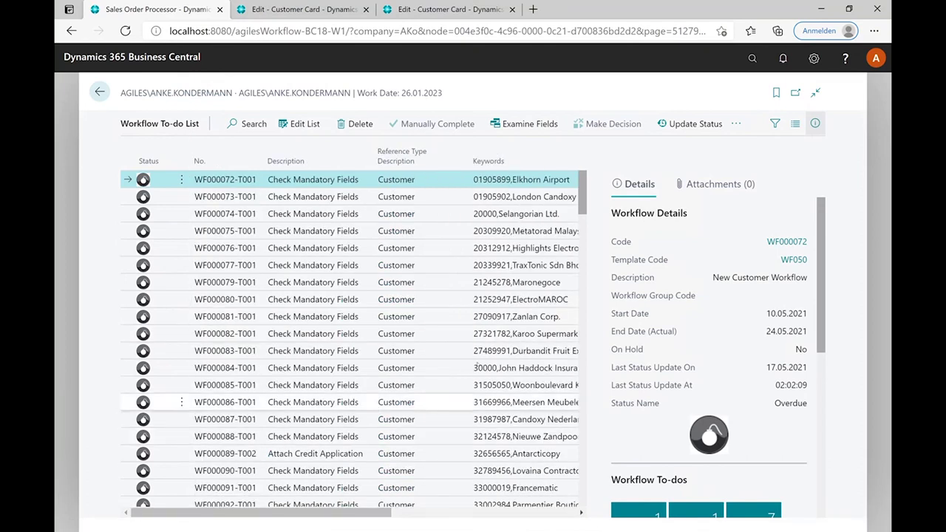
Open the card of Antarcticopy's Attach Credit Application to-do and review its workflow and to-do details
drag(388, 513, 437, 521)
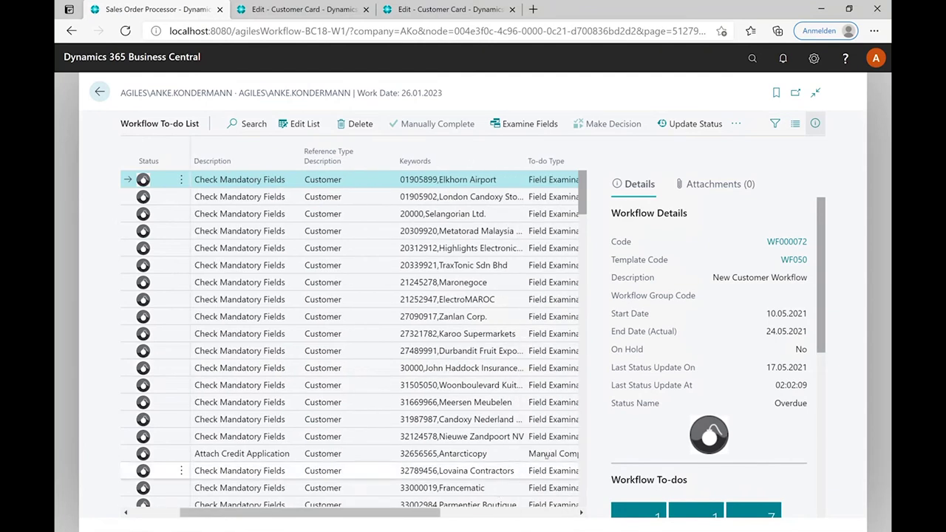
click(546, 455)
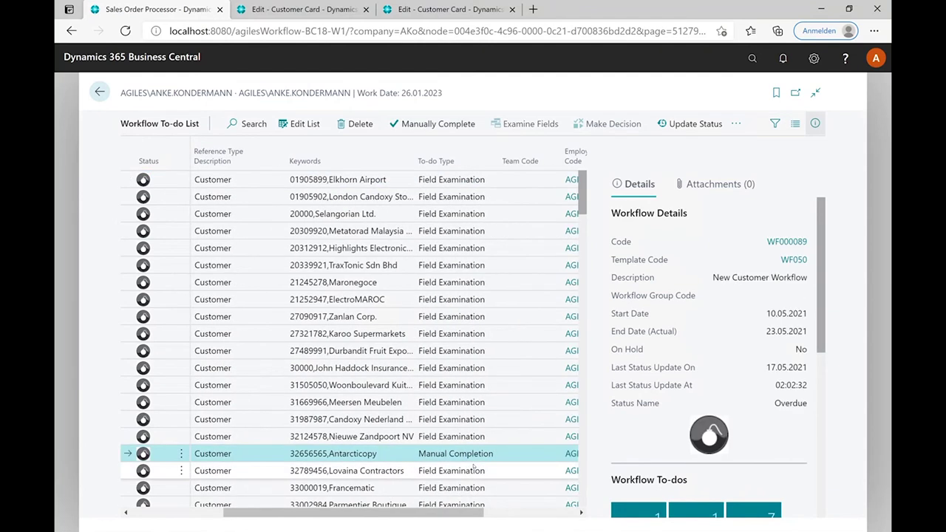
click(181, 453)
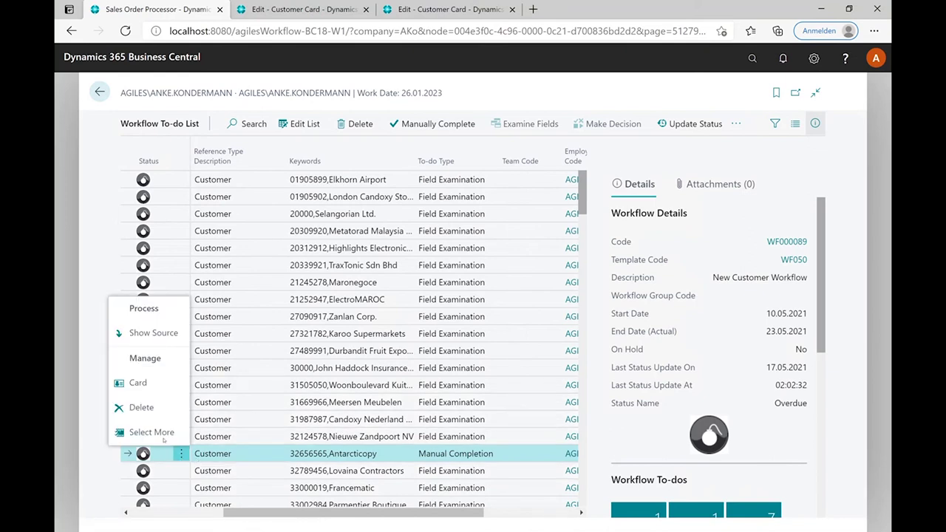
click(138, 383)
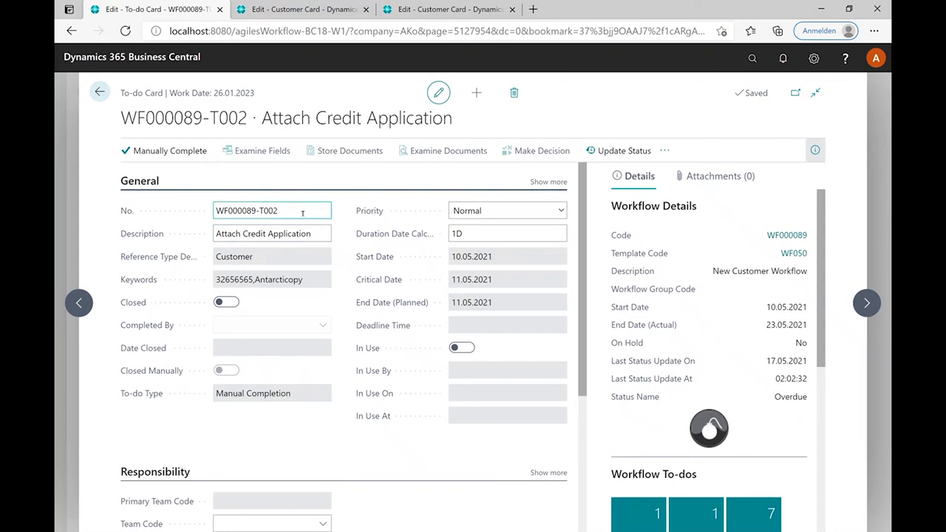
click(294, 210)
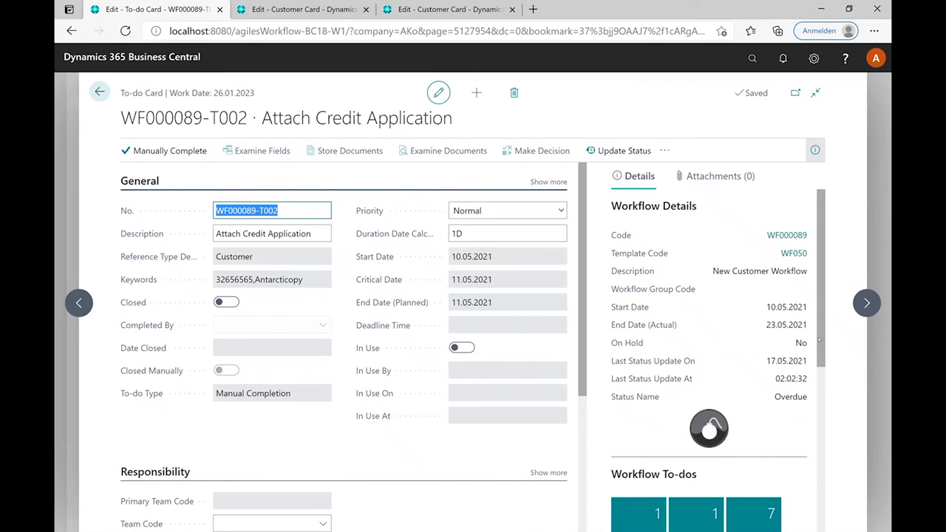
drag(819, 338, 830, 473)
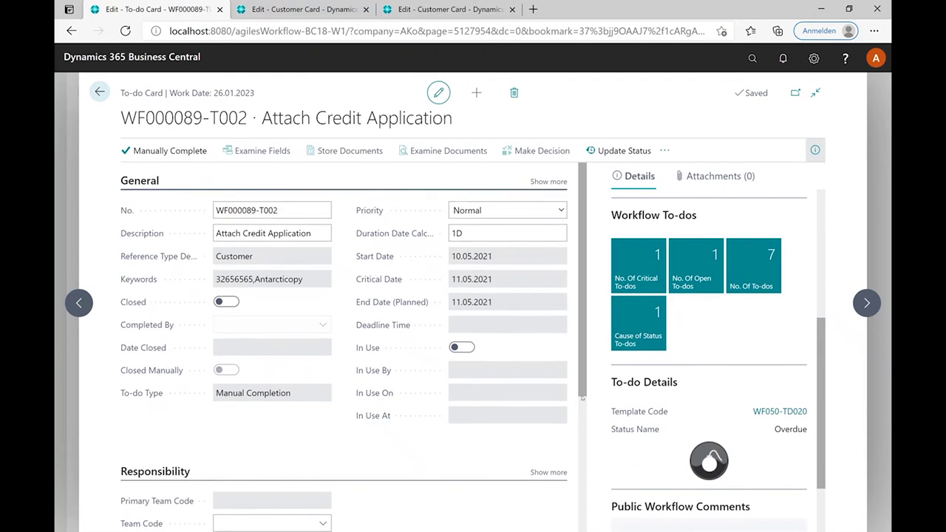
Add a to-do comment with the text "Test" to the Attach Credit Application to-do
drag(575, 383, 573, 510)
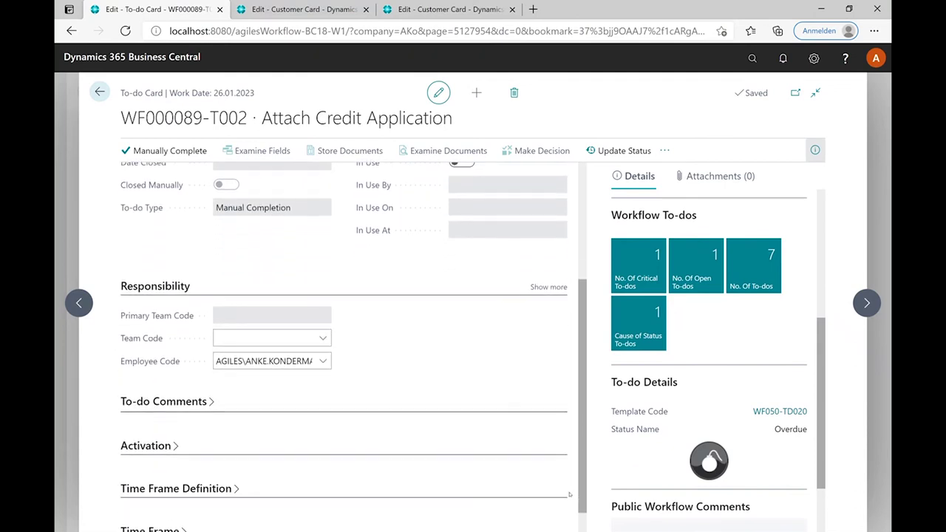
click(204, 402)
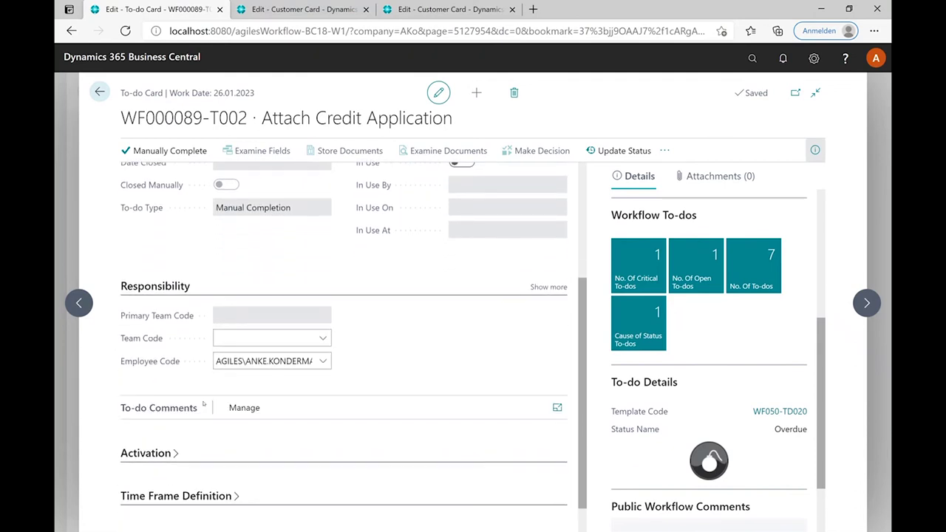
click(300, 462)
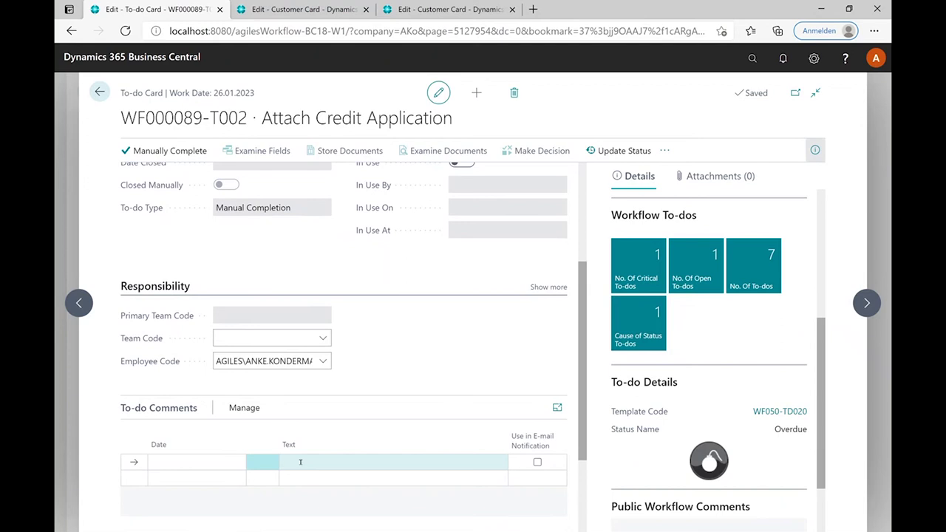
text(Test)
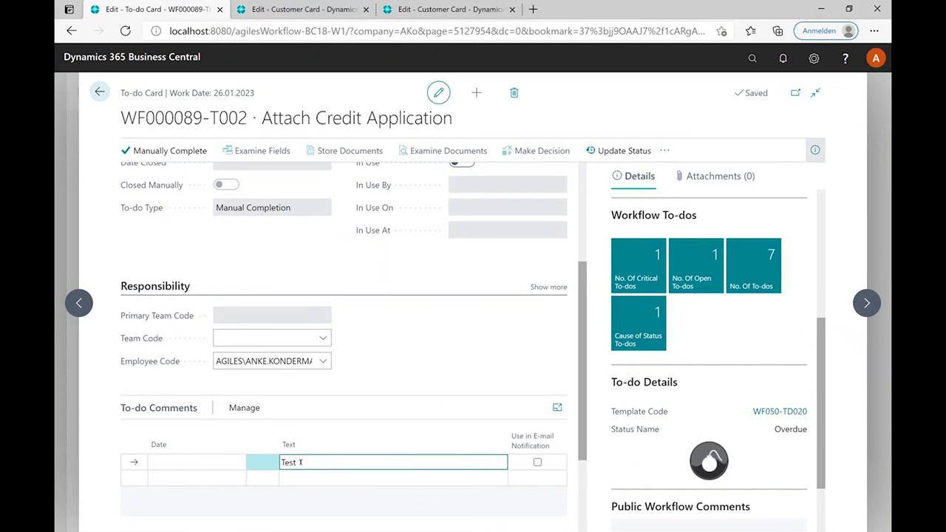
key(Tab)
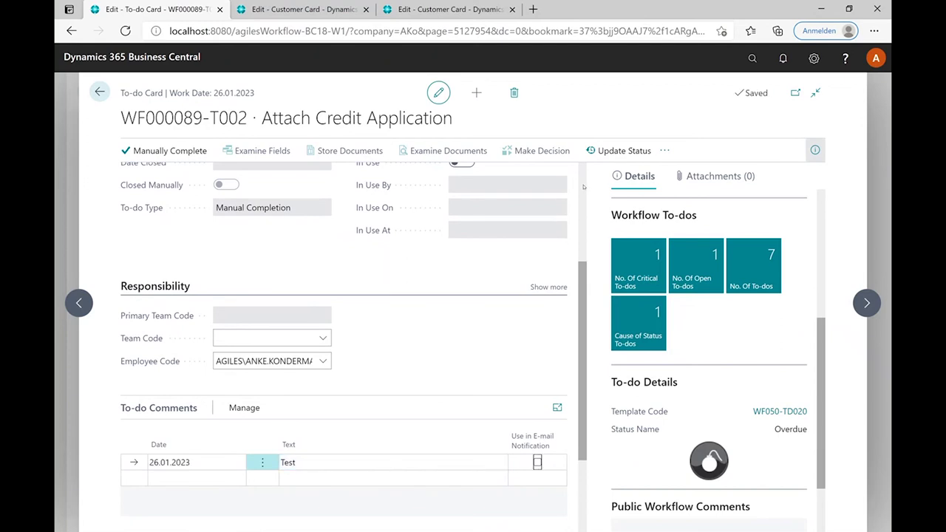
Manually complete the Attach Credit Application to-do, confirm closing it, and leave its card
scroll(583, 186, up, 3)
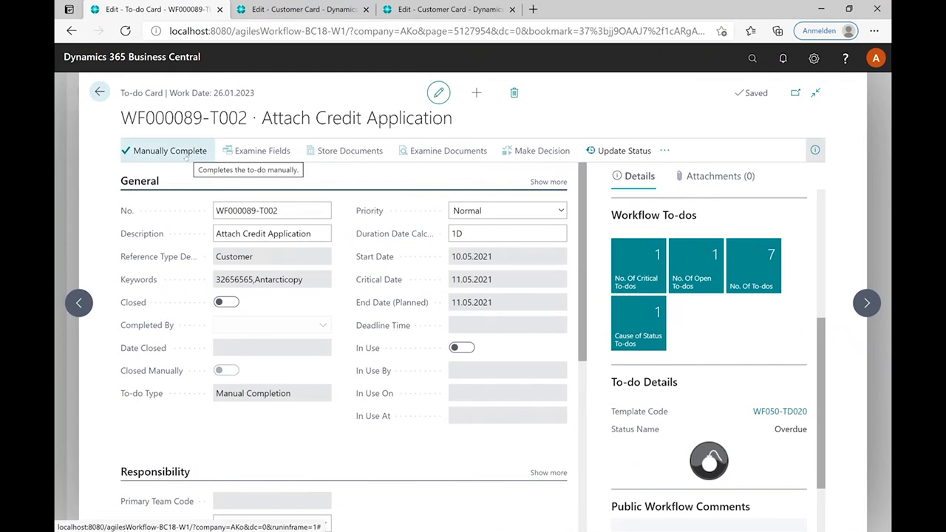
click(186, 155)
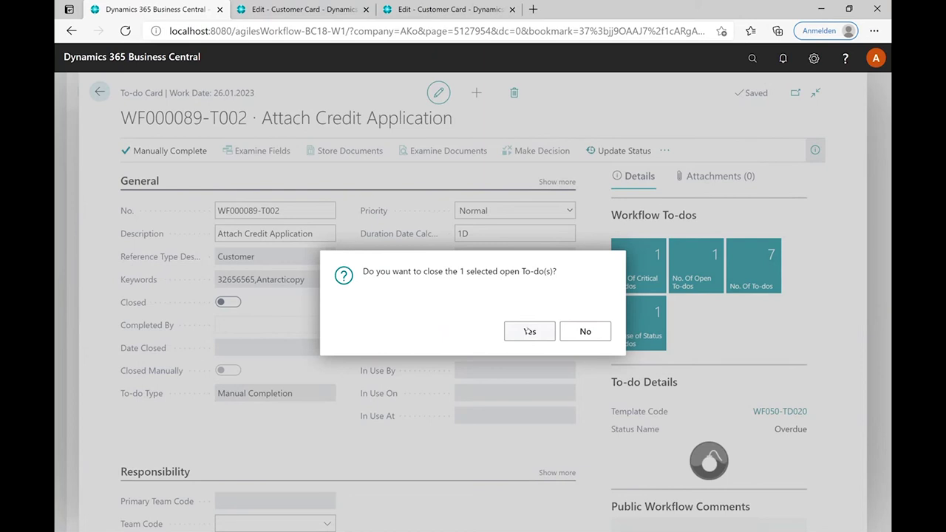
click(528, 330)
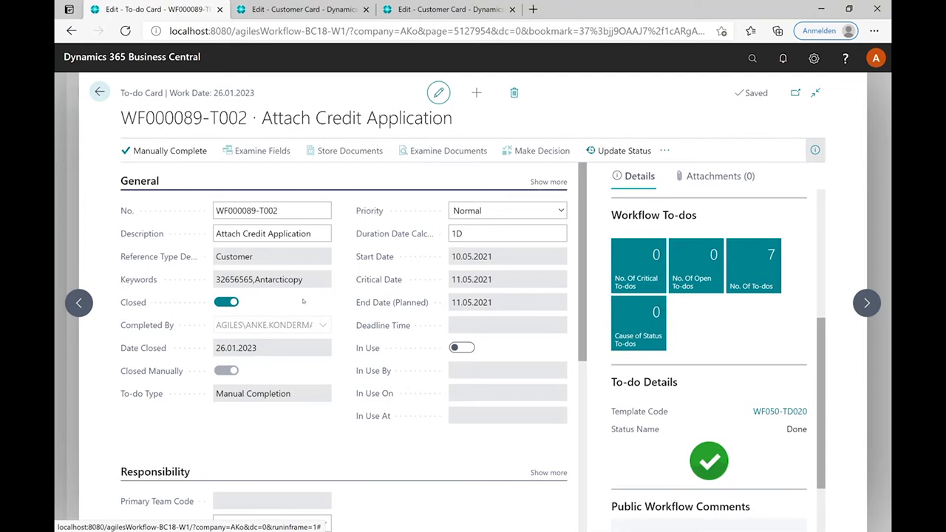
click(101, 92)
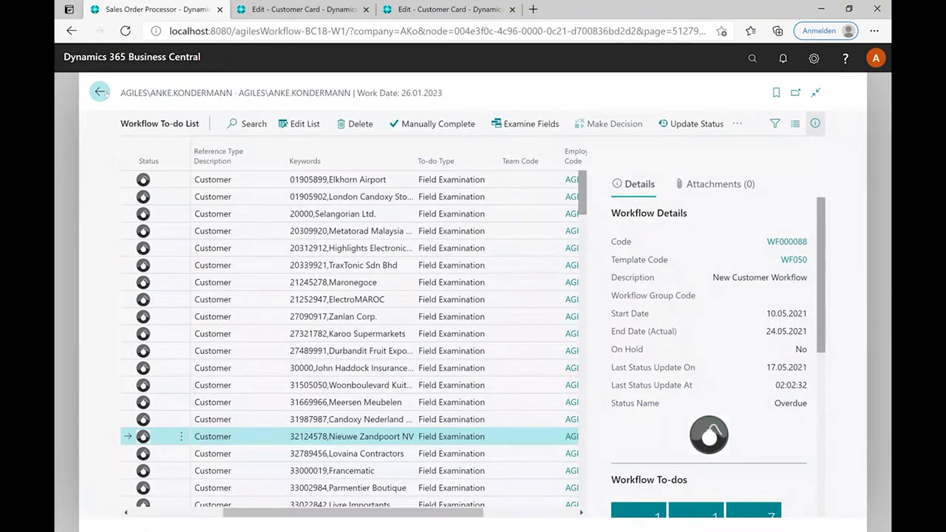
Leave the to-do list and switch to the workflow administration Role Center to view its activities
click(100, 92)
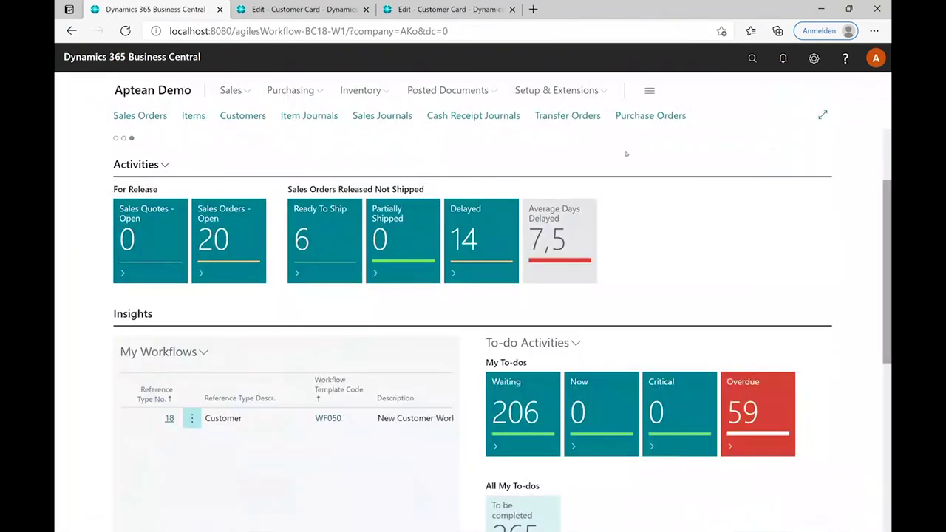
click(814, 58)
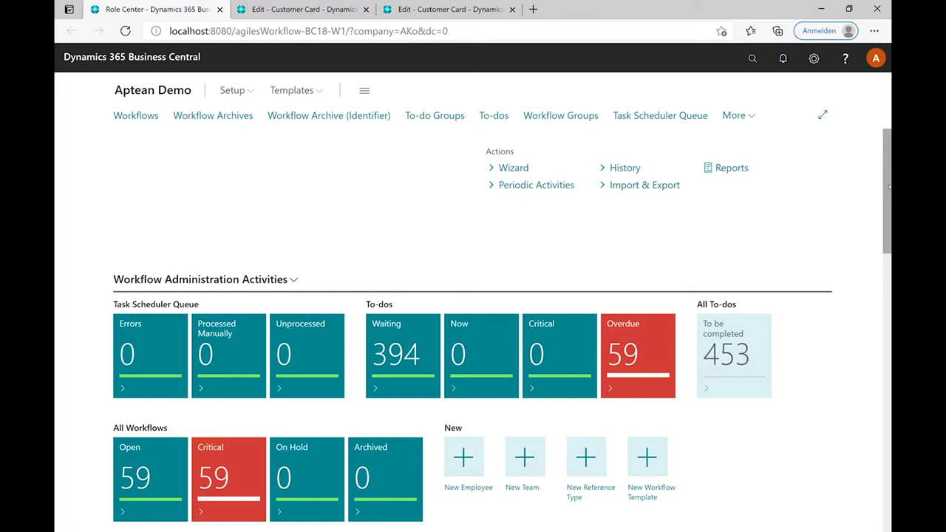
drag(890, 188, 889, 237)
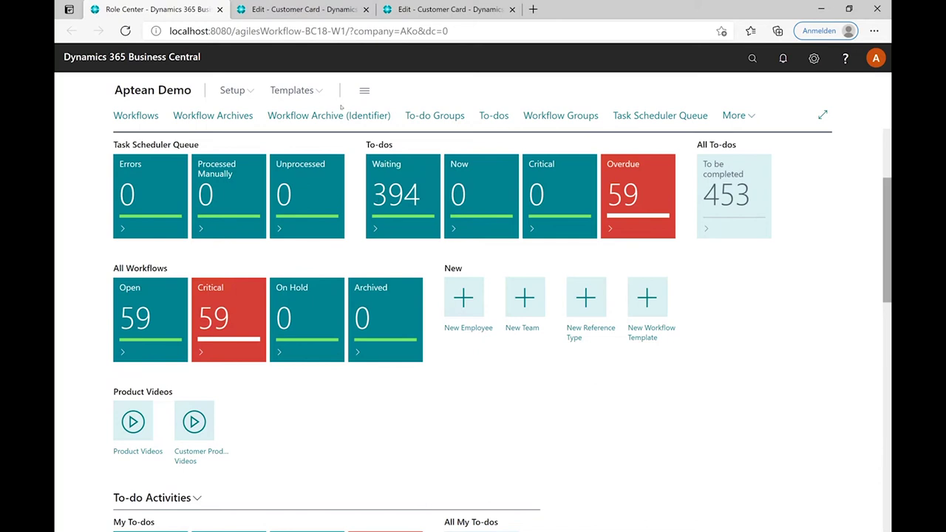
Create a new reference type for table No. 23 (Vendor) with Editing Page ID 26
click(251, 92)
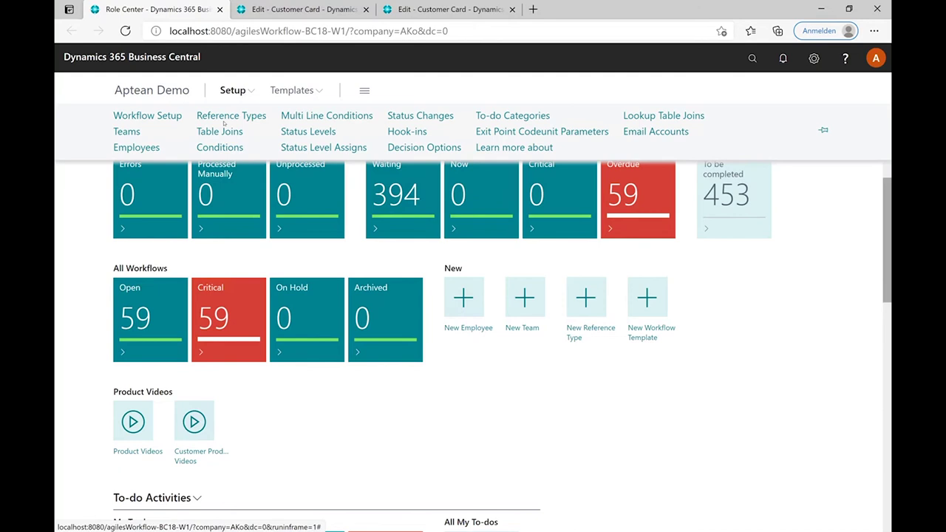
click(219, 118)
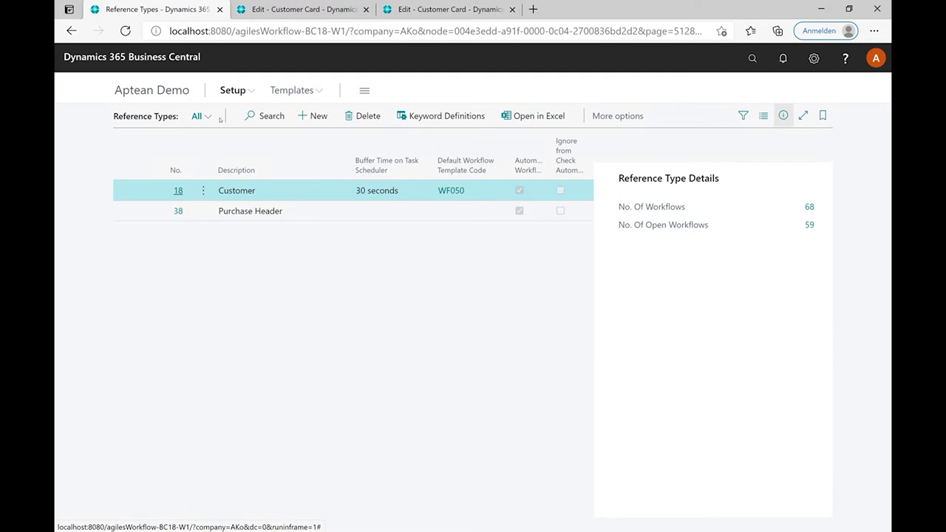
click(307, 124)
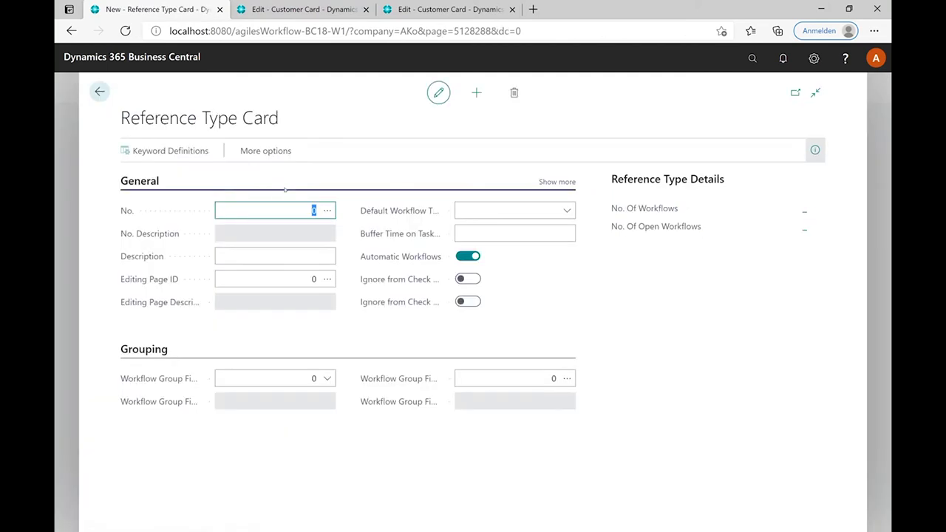
text(23)
key(Tab)
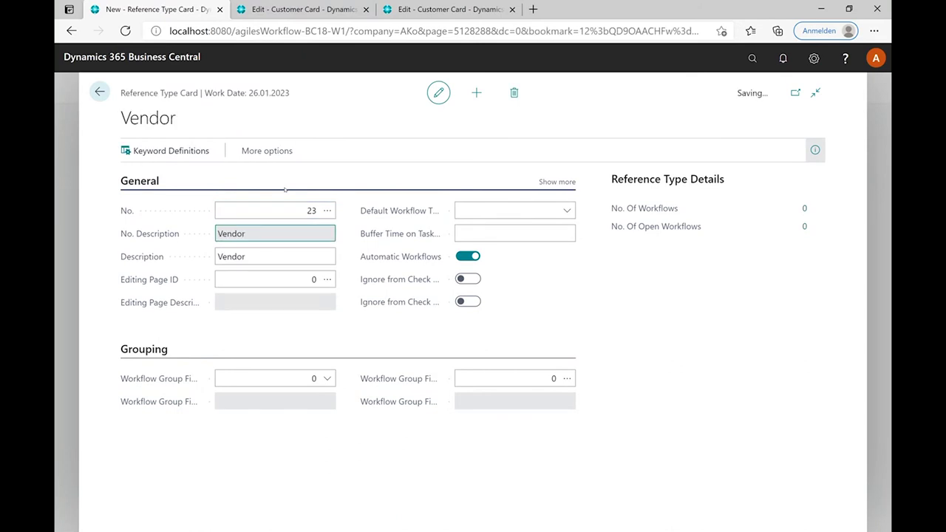
click(305, 279)
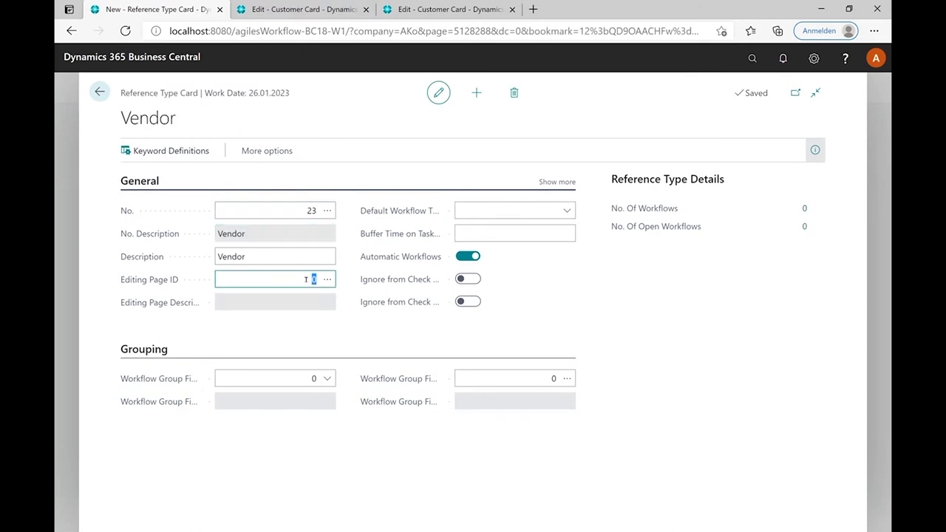
text(26)
key(Tab)
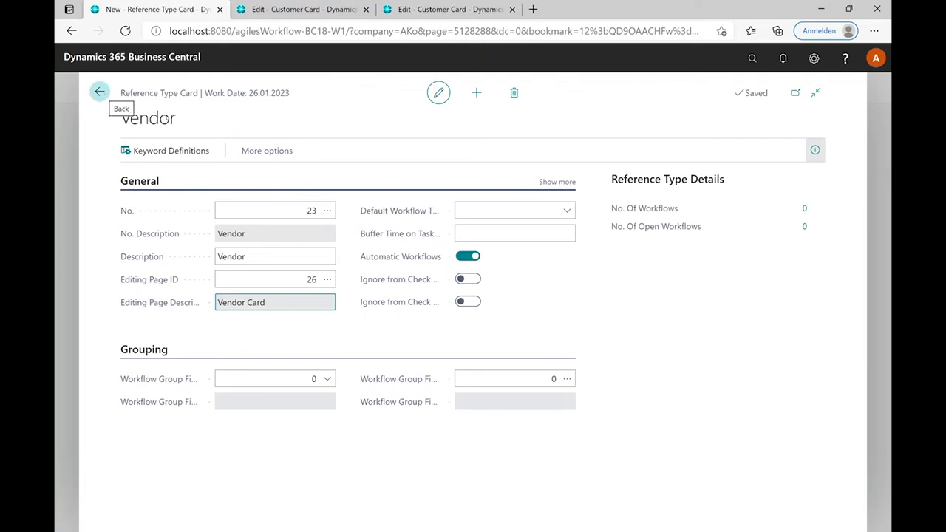
Add the Name field (2) of the Vendor table to the reference type's workflow keyword definitions
click(187, 153)
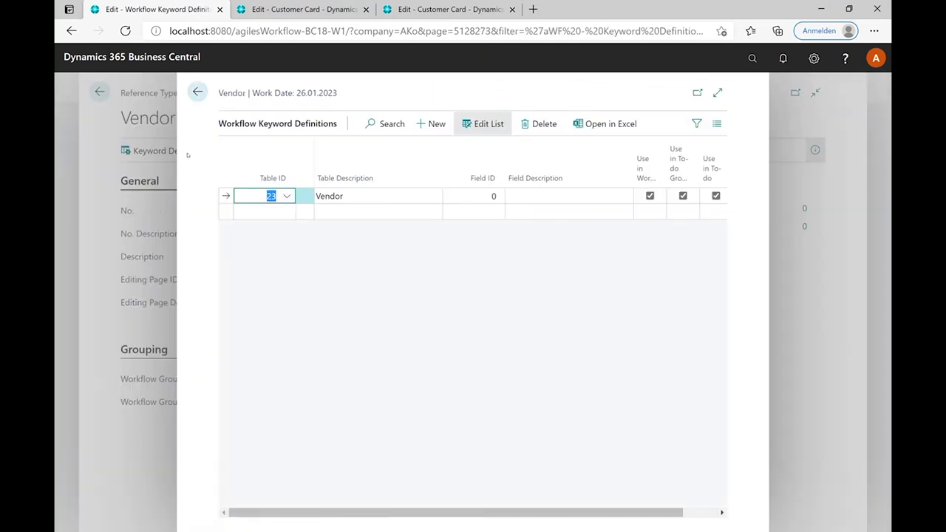
click(473, 195)
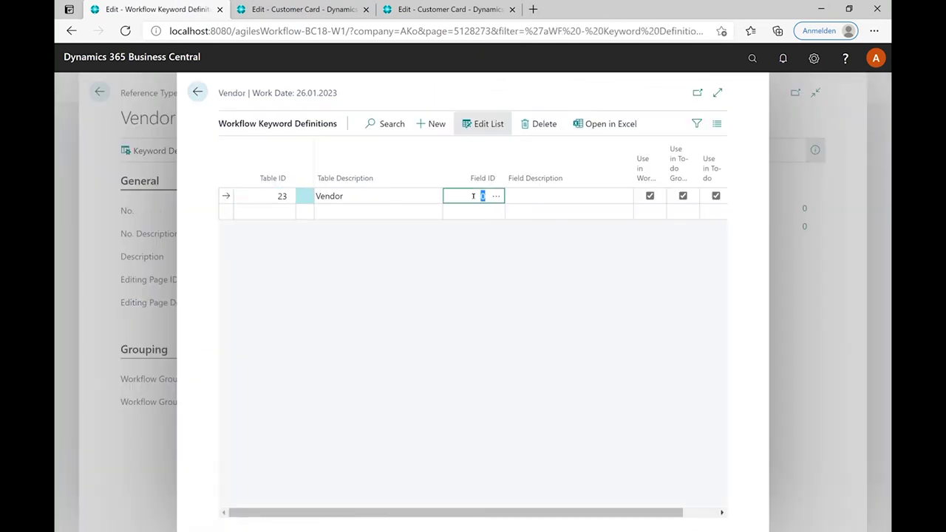
click(494, 196)
click(507, 245)
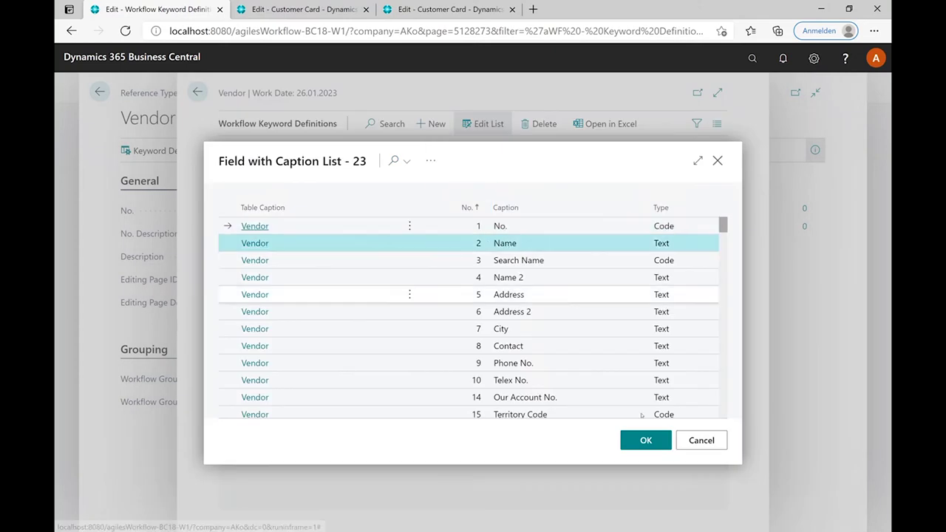
click(645, 442)
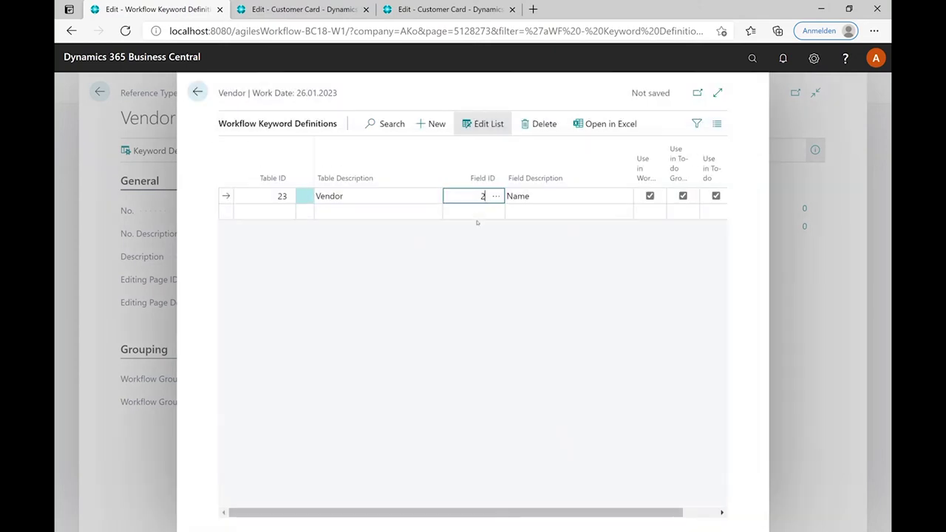
Add the City field (7) of the Vendor table as a second workflow keyword definition
click(479, 212)
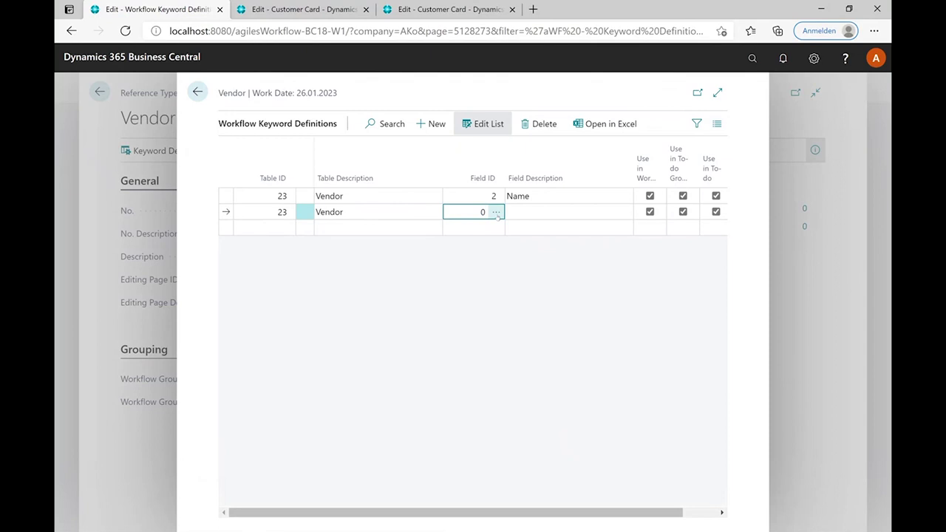
click(496, 212)
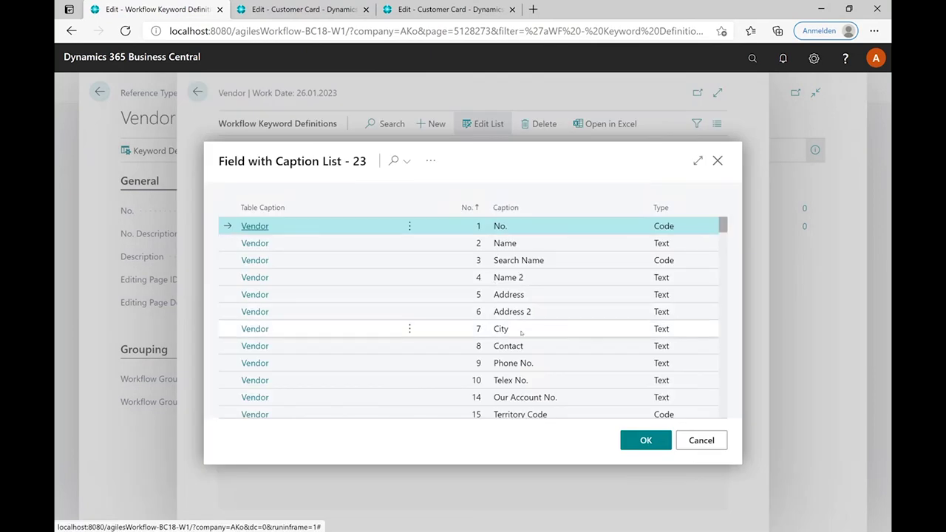
click(518, 331)
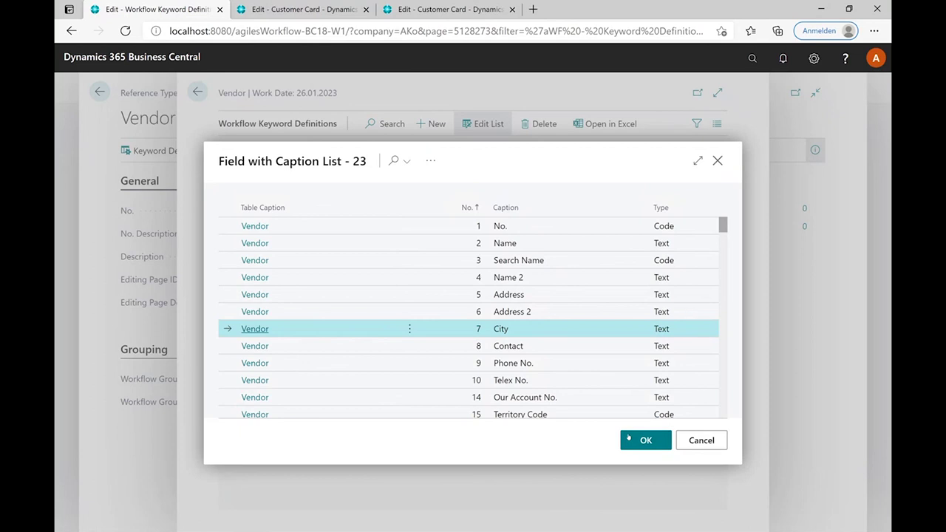
click(628, 438)
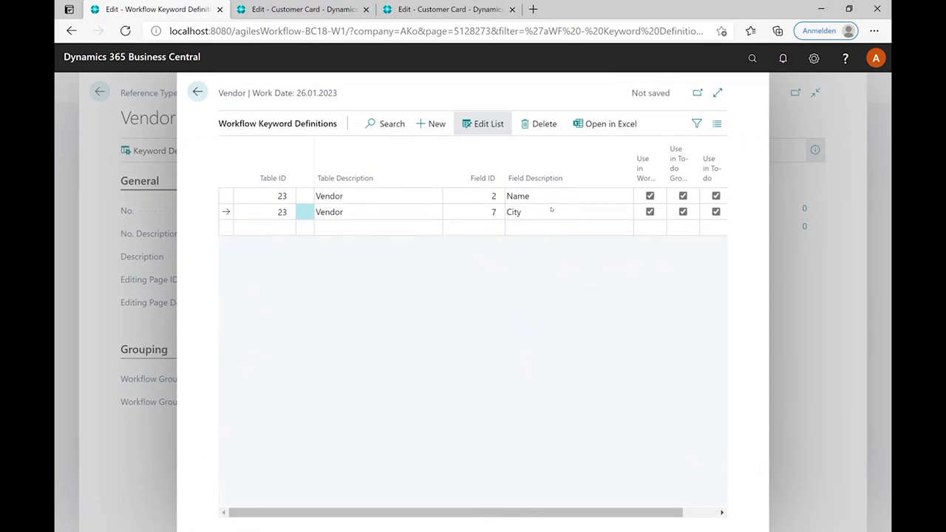
Leave the Vendor keyword definitions and reference type card, and go to the list of to-do templates
click(197, 91)
click(97, 92)
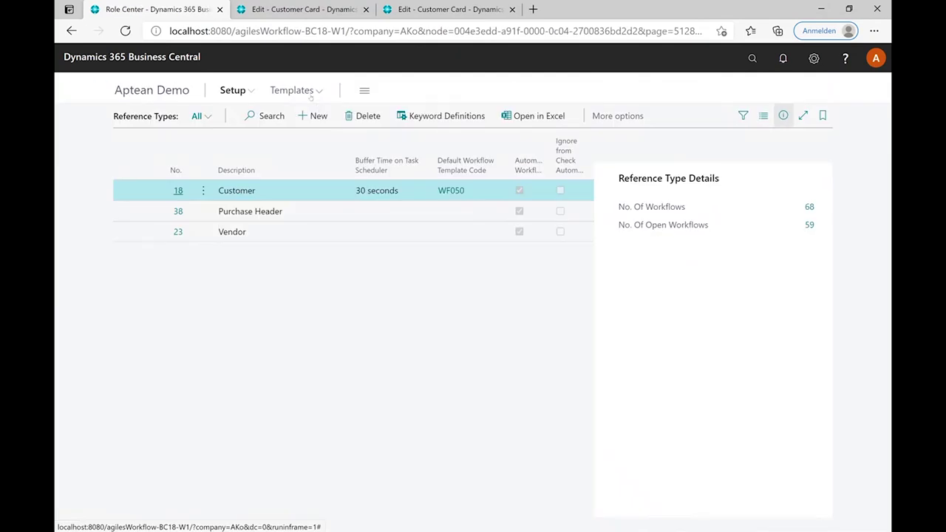
click(311, 94)
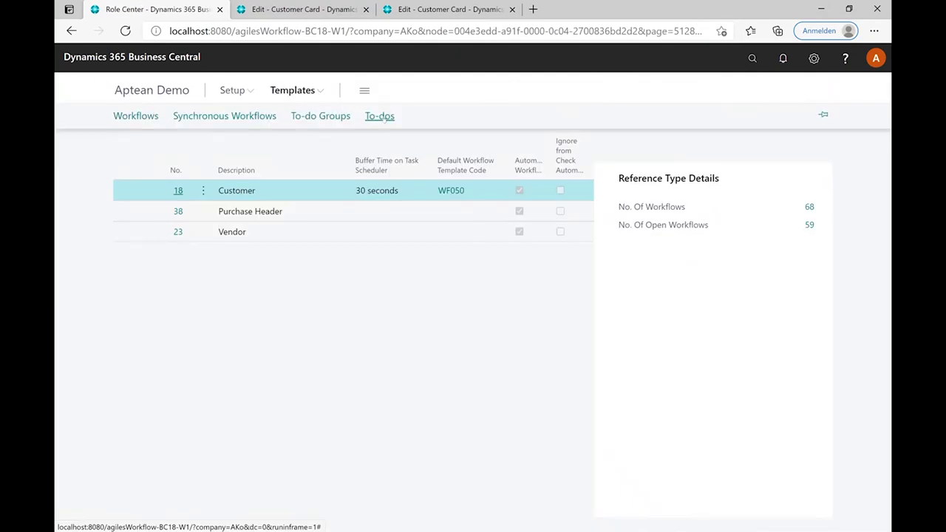
click(385, 119)
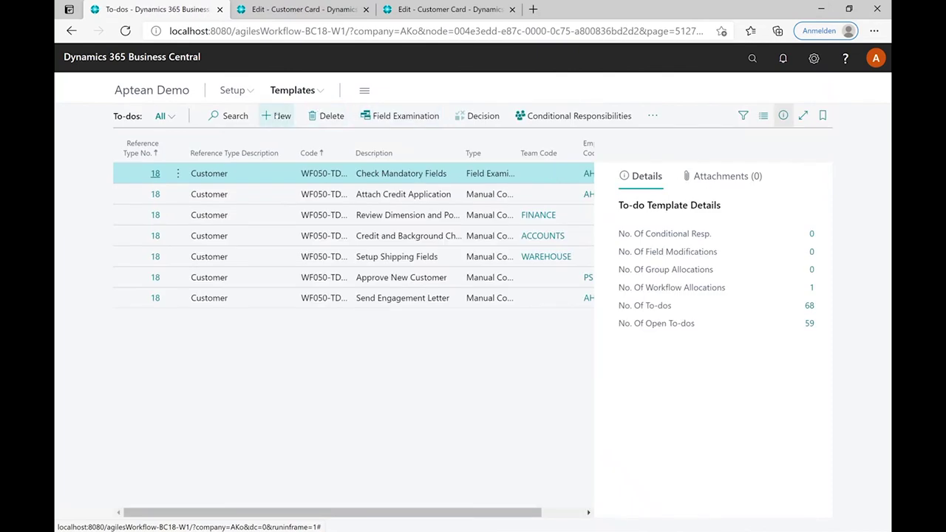
Create a to-do template for reference type 23 (Vendor) with code WF2050 and description "Check mandatory fields"
click(277, 116)
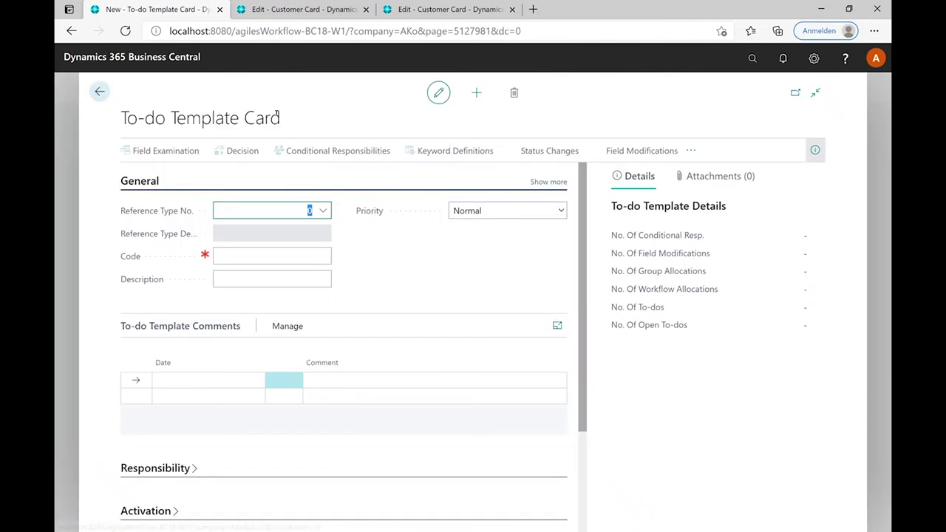
text(23)
key(Tab)
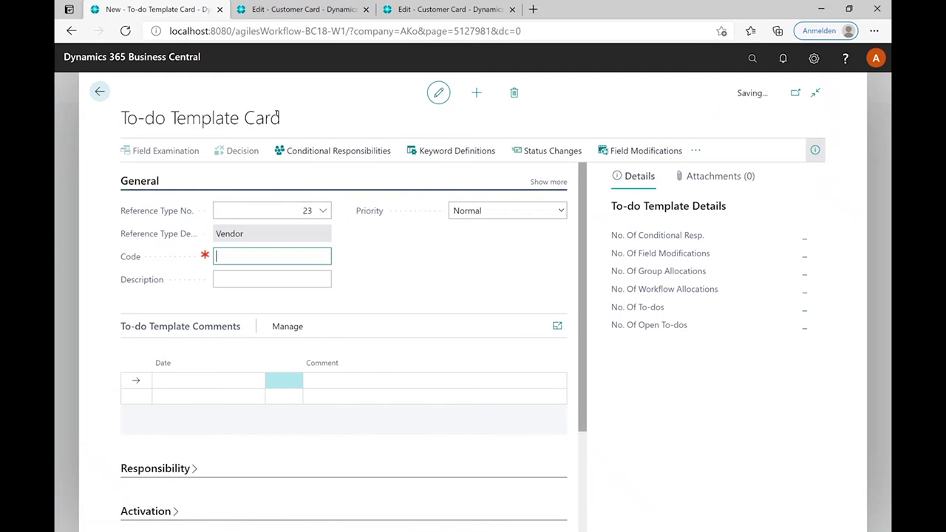
text(WF2050)
key(Tab)
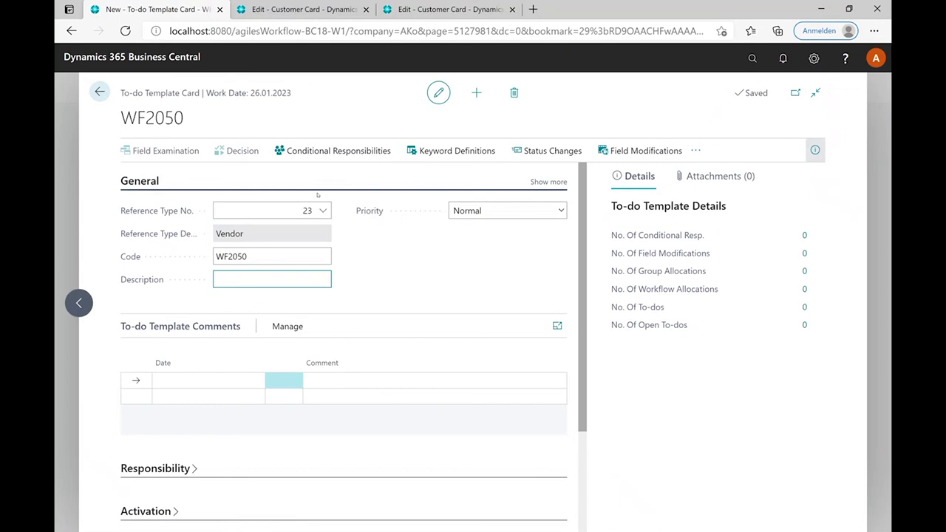
text(Check mandatory fields)
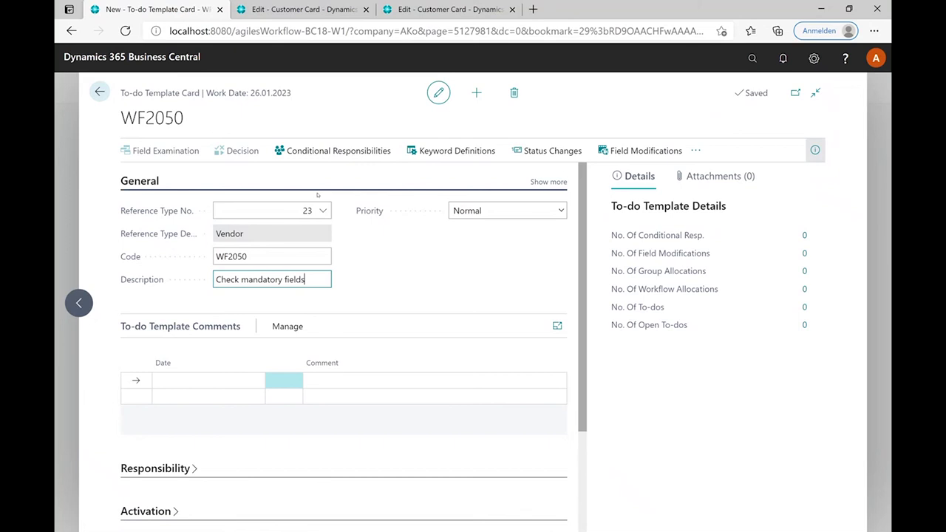
Add the comment "Please insert all necessary info" to the to-do template and make the ACCOUNTS team responsible
click(335, 380)
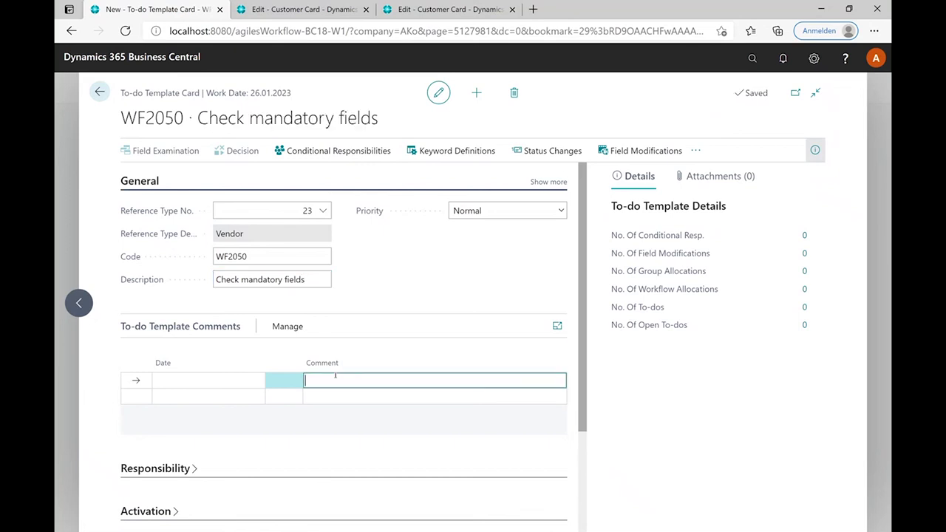
text(Please insert all necessary info)
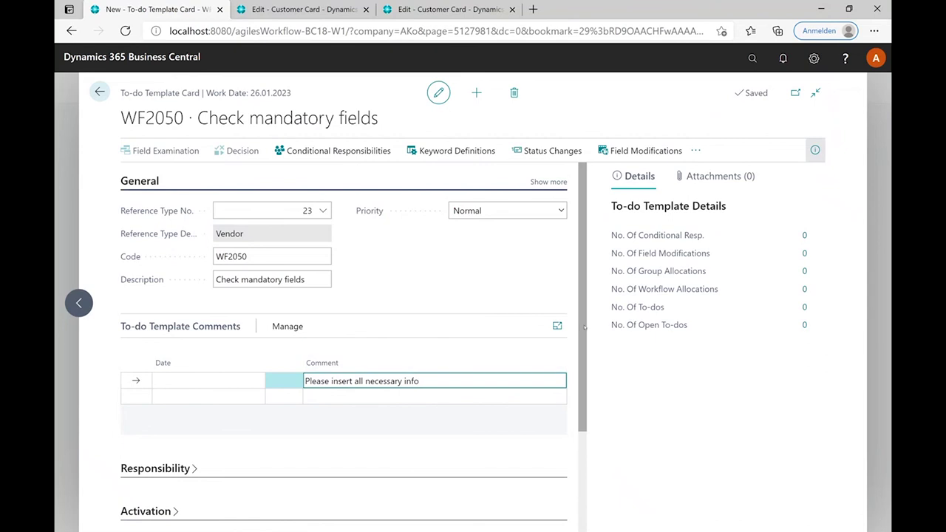
scroll(583, 326, down, 2)
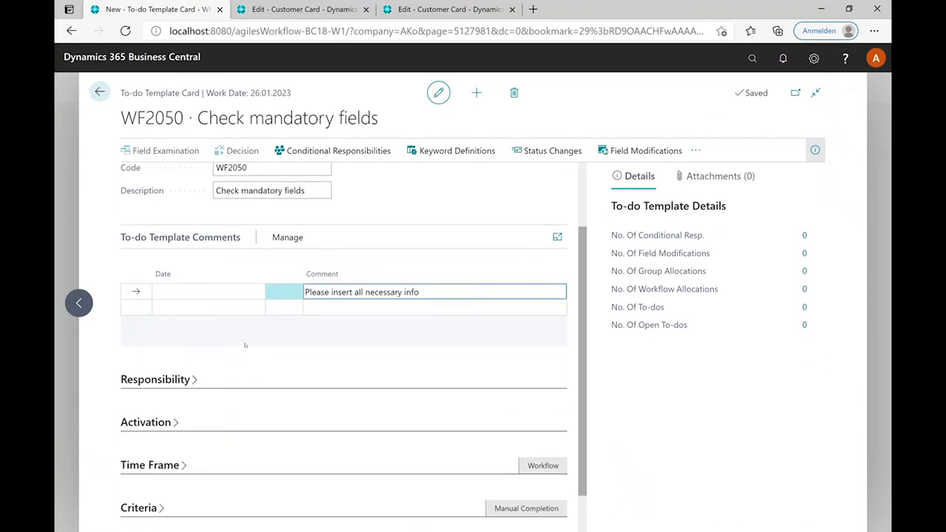
click(178, 379)
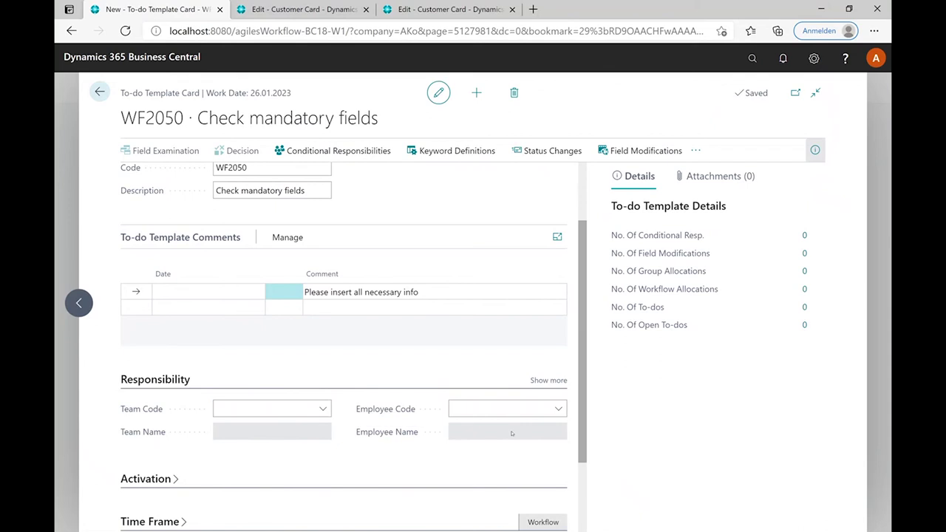
click(322, 409)
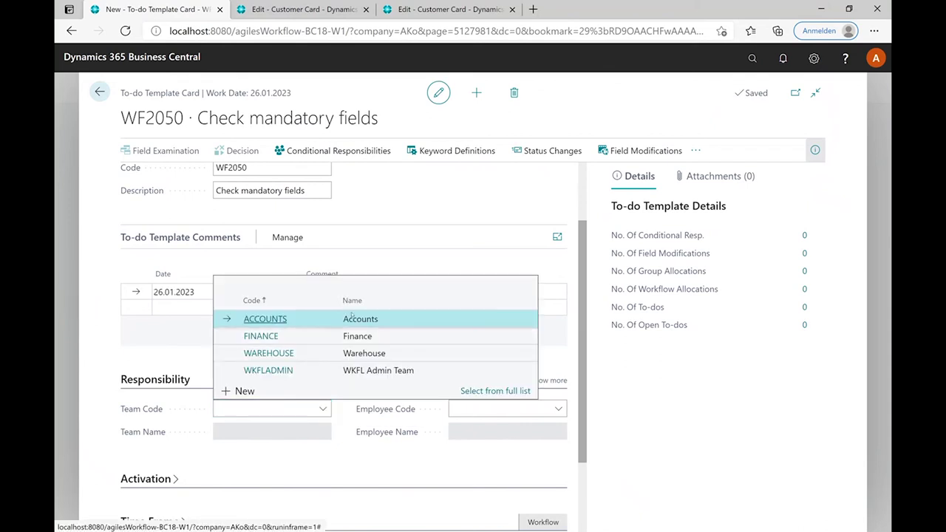
click(358, 319)
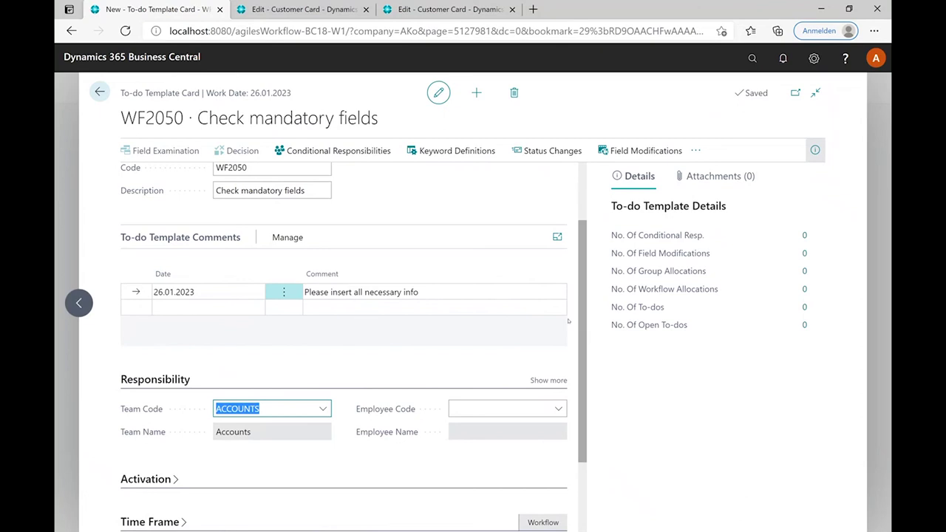
Set the duration date calculation in the template's time frame to 3D
scroll(582, 323, down, 2)
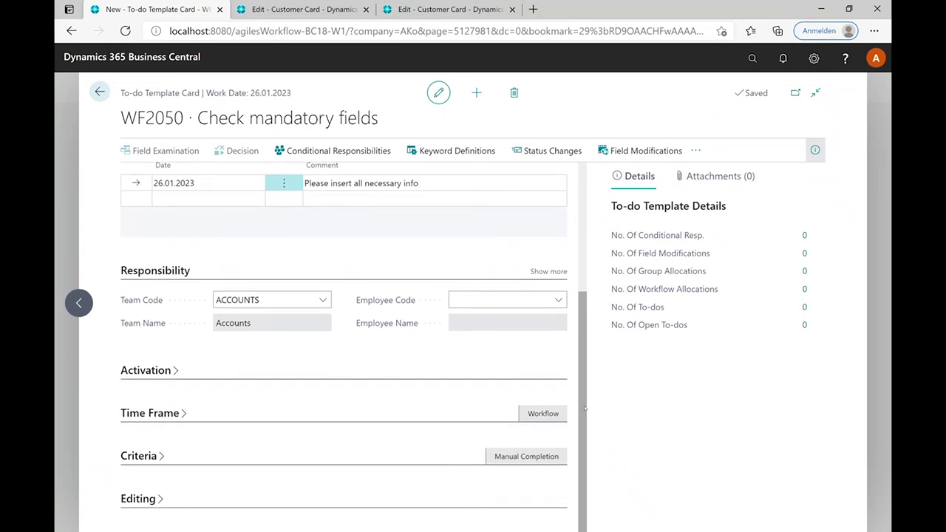
click(180, 414)
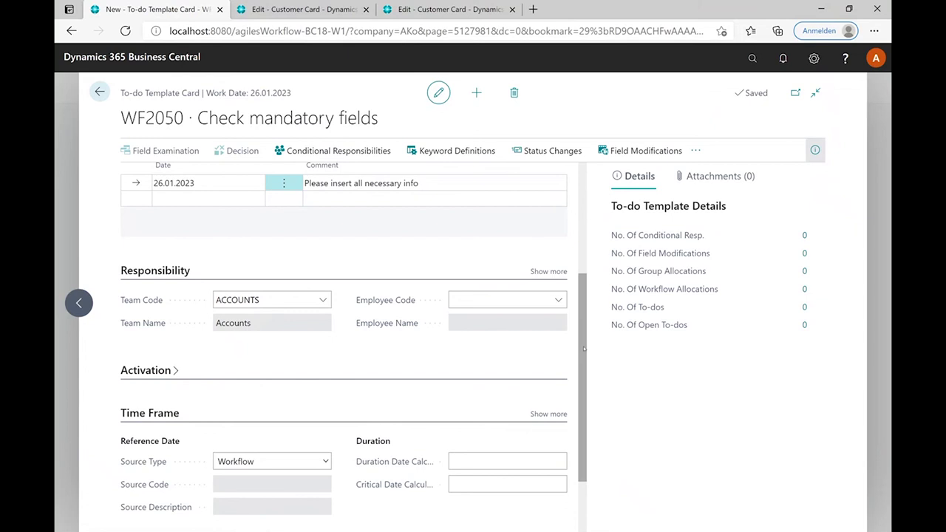
scroll(584, 349, down, 2)
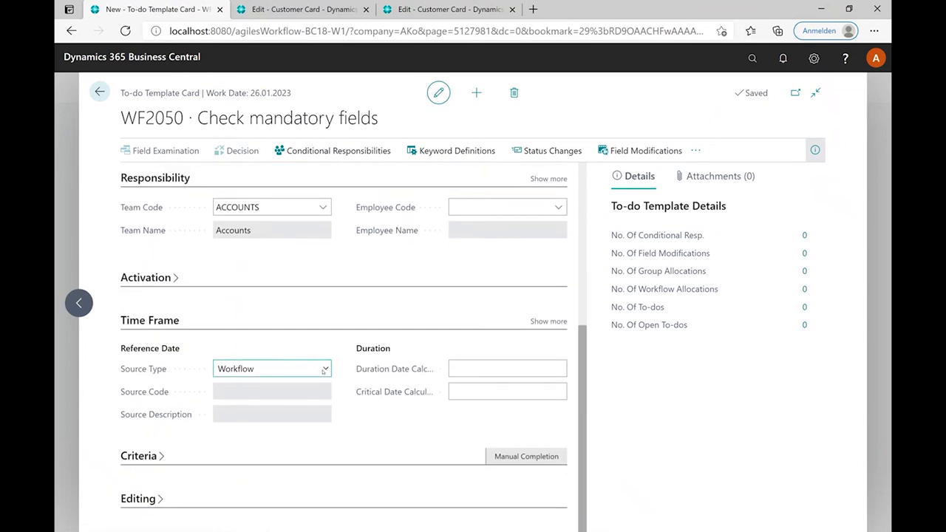
click(492, 368)
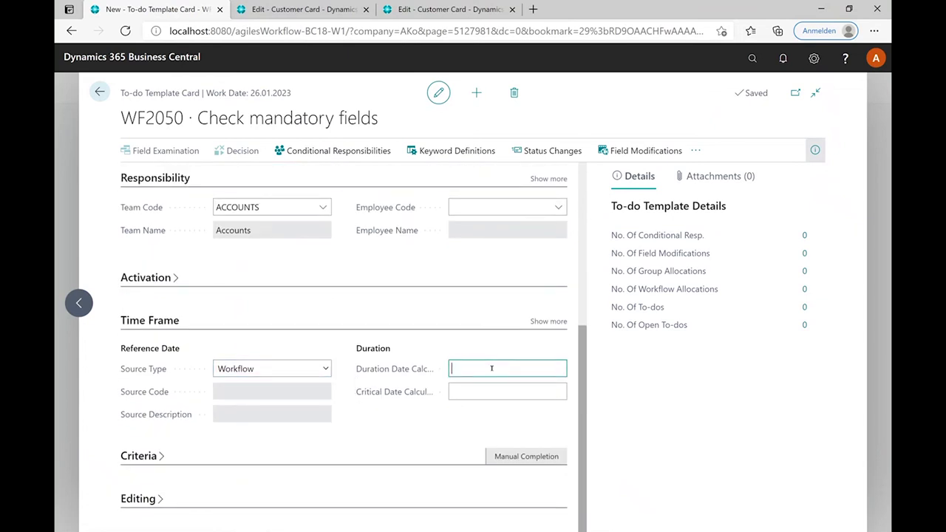
text(3d)
key(Tab)
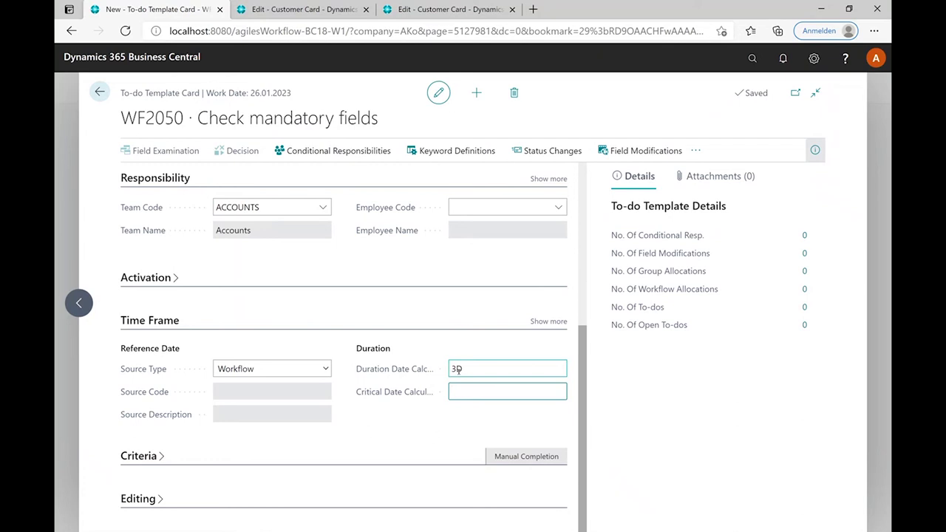
Try To-do Group as the source type of the time frame's reference date and restore Workflow
click(326, 369)
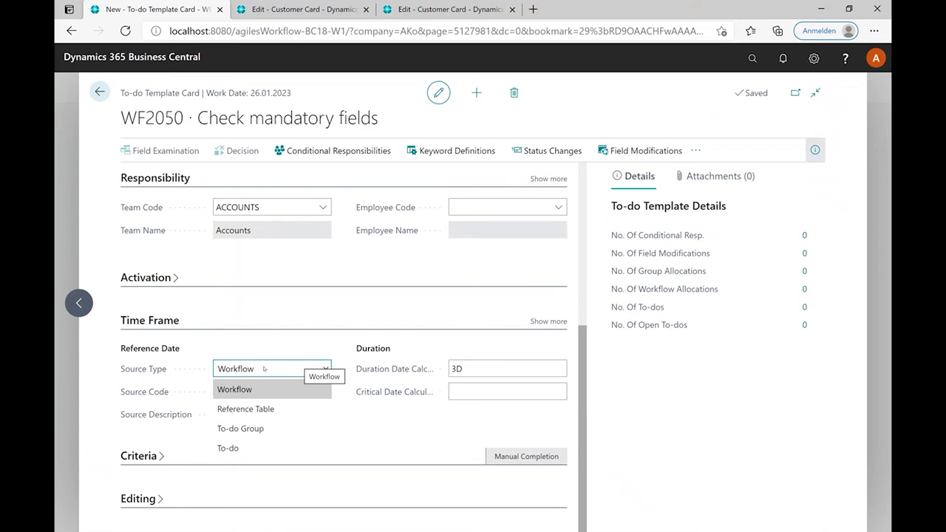
click(240, 429)
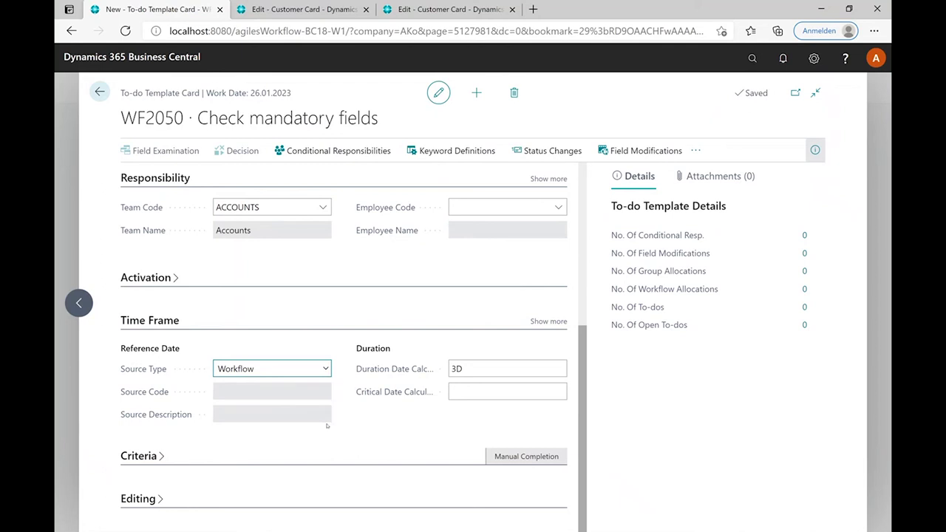
click(322, 375)
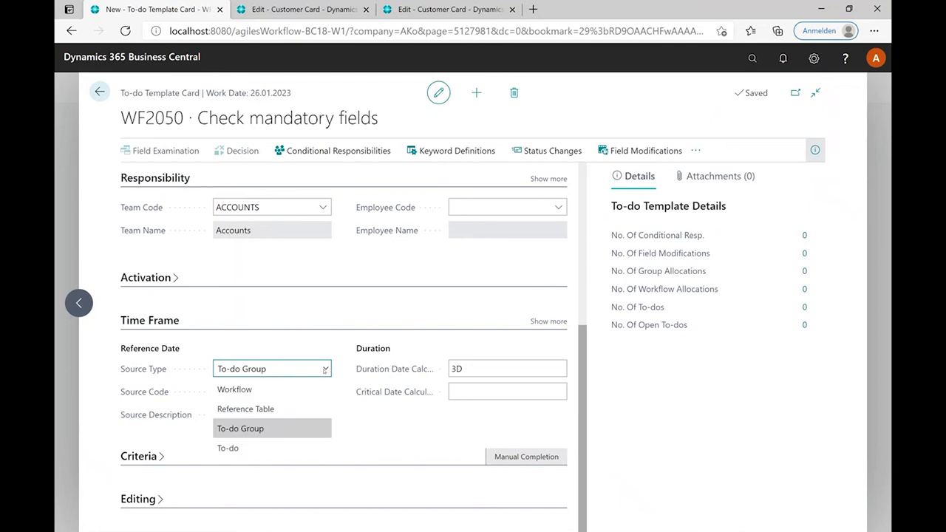
click(264, 389)
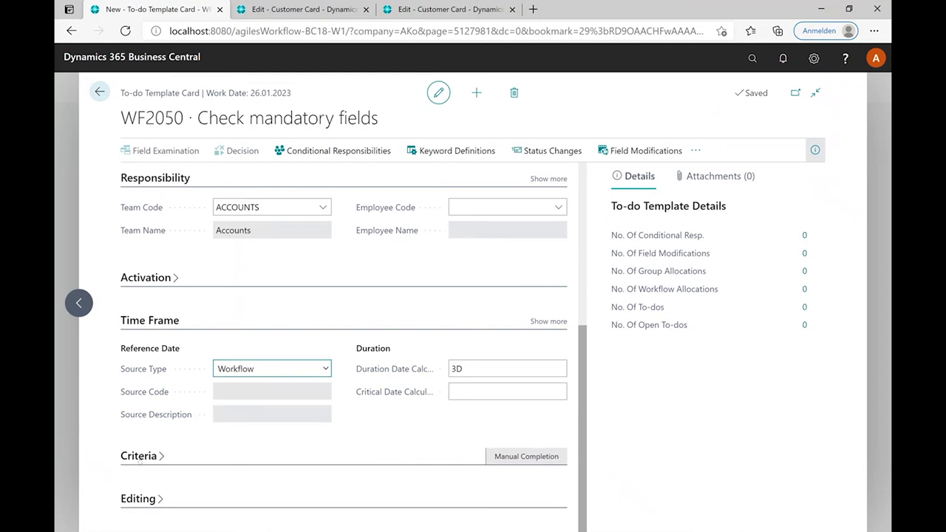
Set the criteria type of the to-do template to Field Examination
click(141, 458)
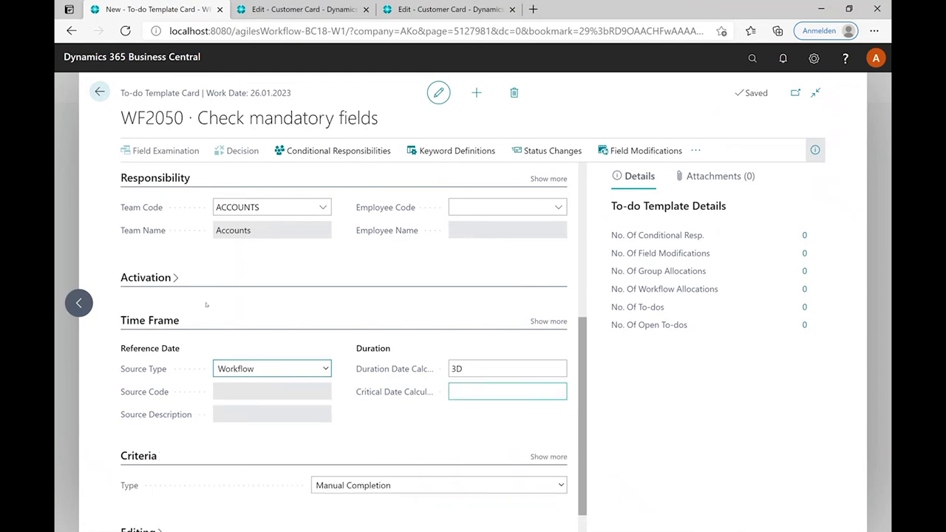
click(140, 320)
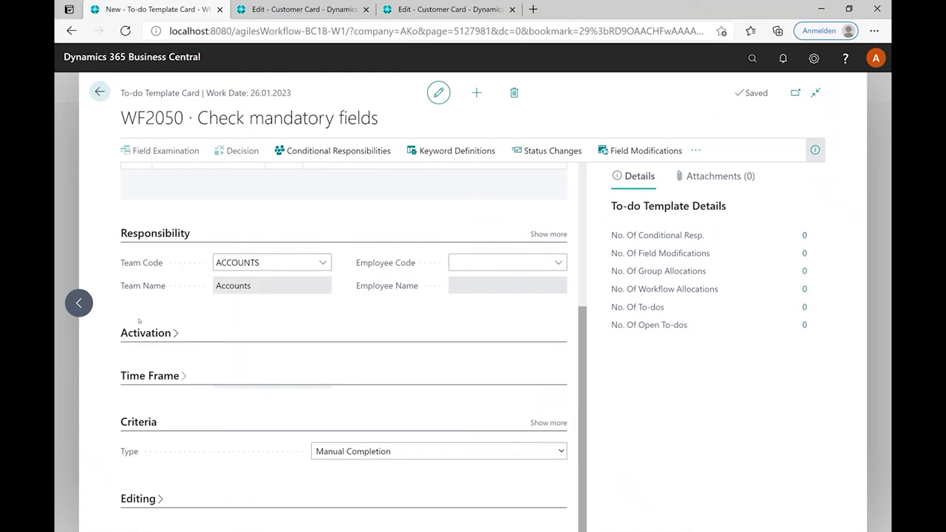
click(564, 451)
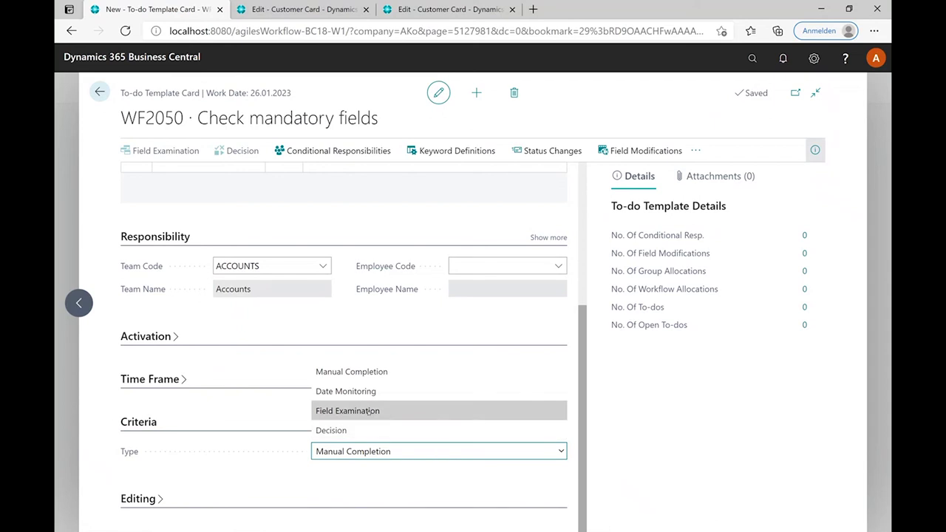
click(369, 413)
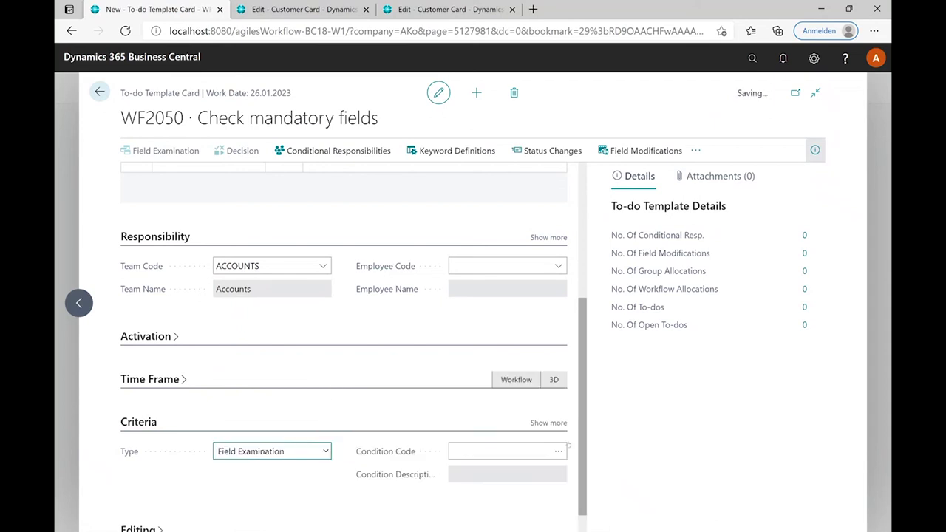
Create a new table condition for the template's condition code, with code WF250-CON10 and description "Check fields"
drag(585, 439, 584, 491)
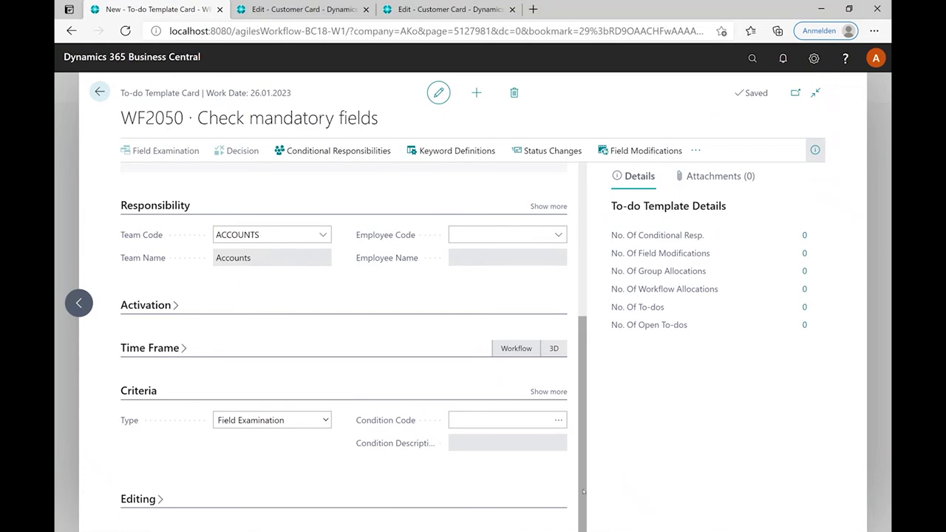
click(559, 420)
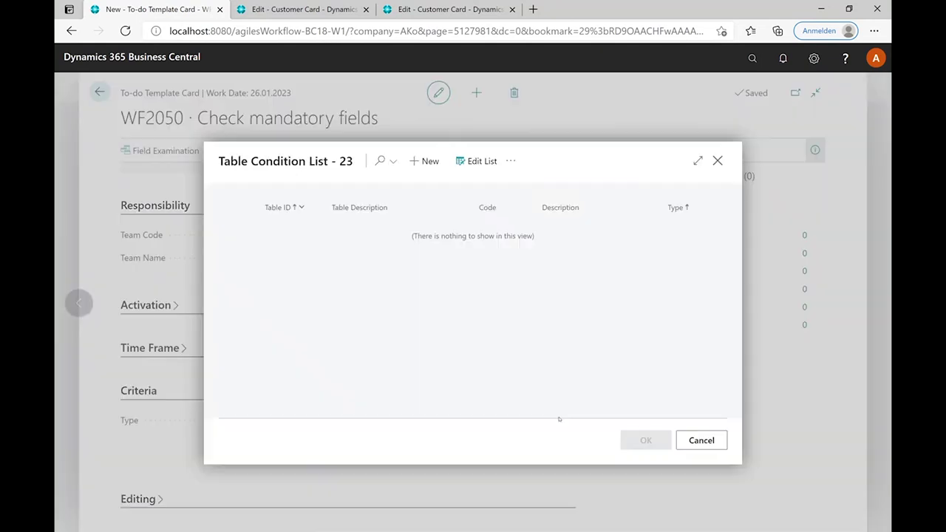
click(423, 161)
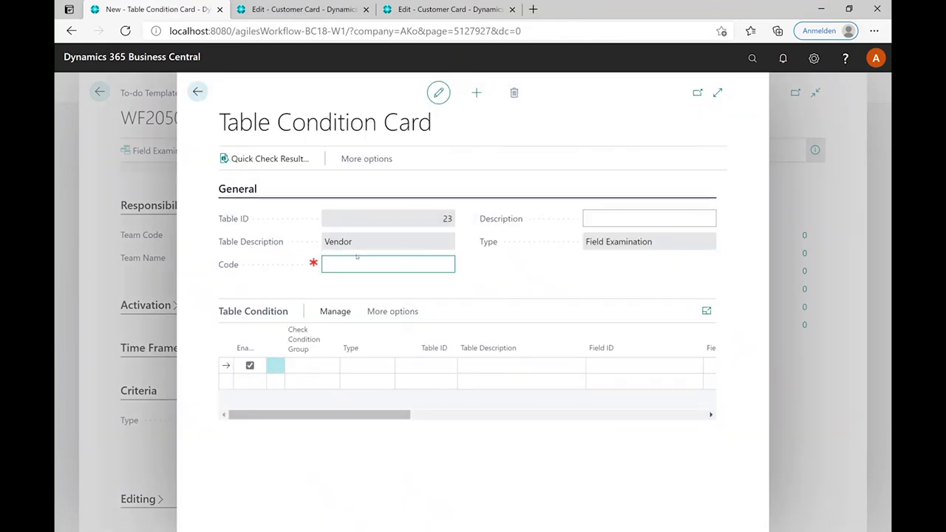
text(WF250)
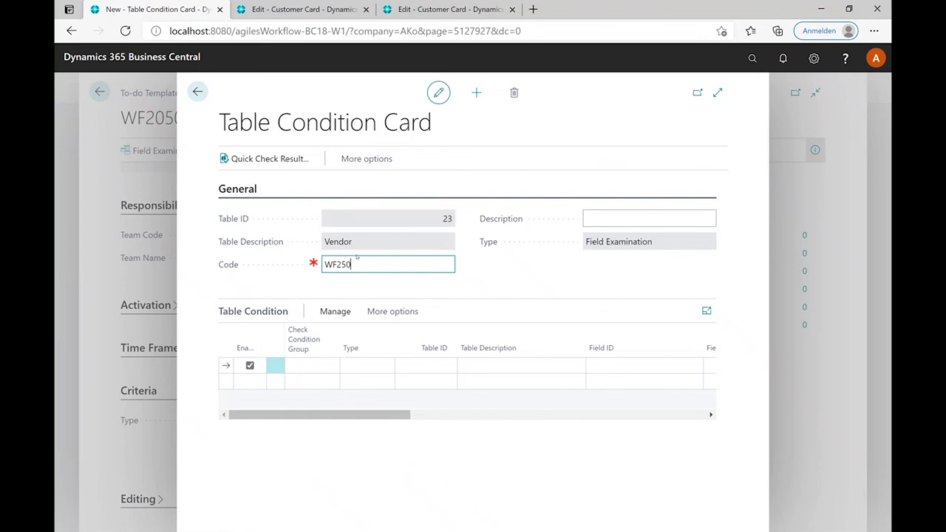
text(-Con10)
key(Tab)
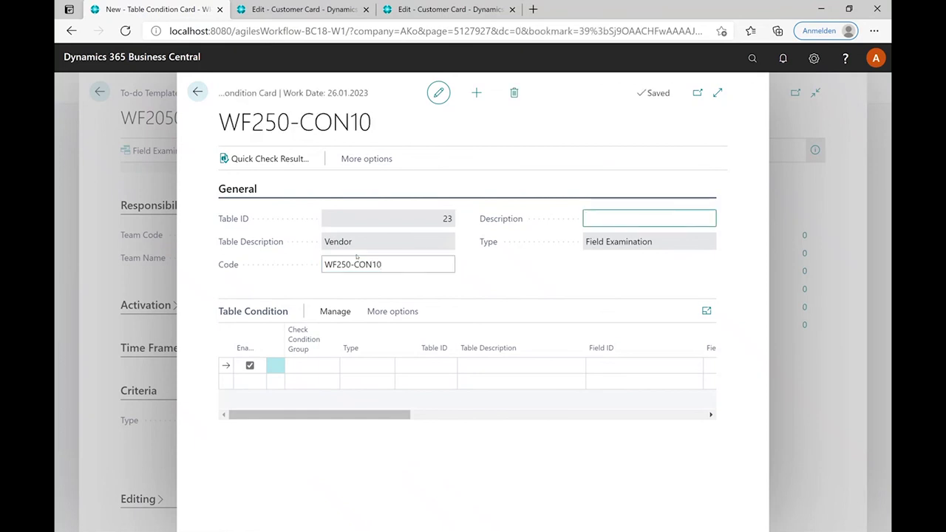
text(Check fields)
key(Tab)
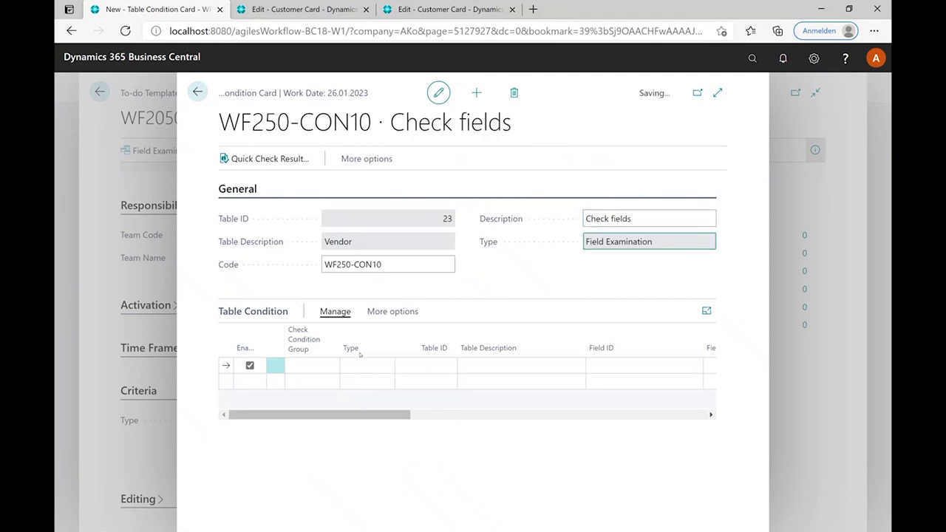
Set the type of the first table condition line to Field and choose field 2, Name, of the Vendor table
click(356, 367)
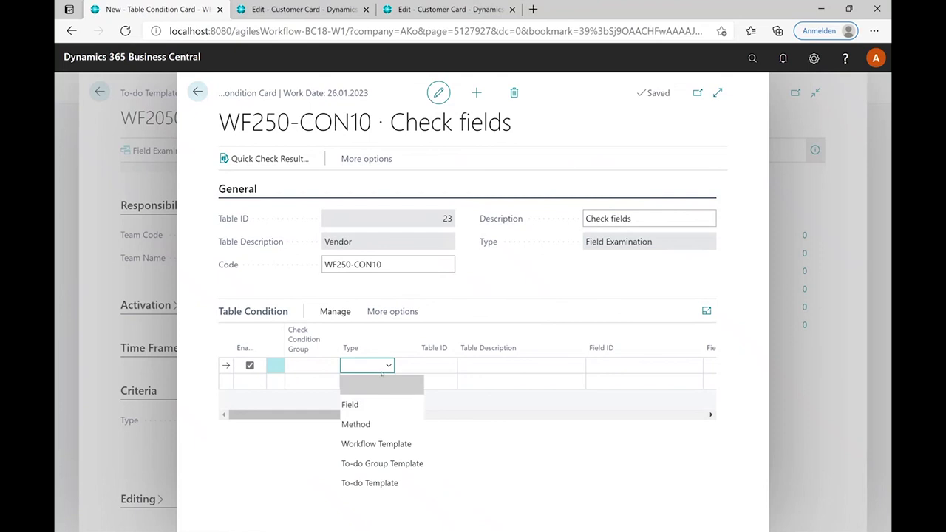
click(378, 405)
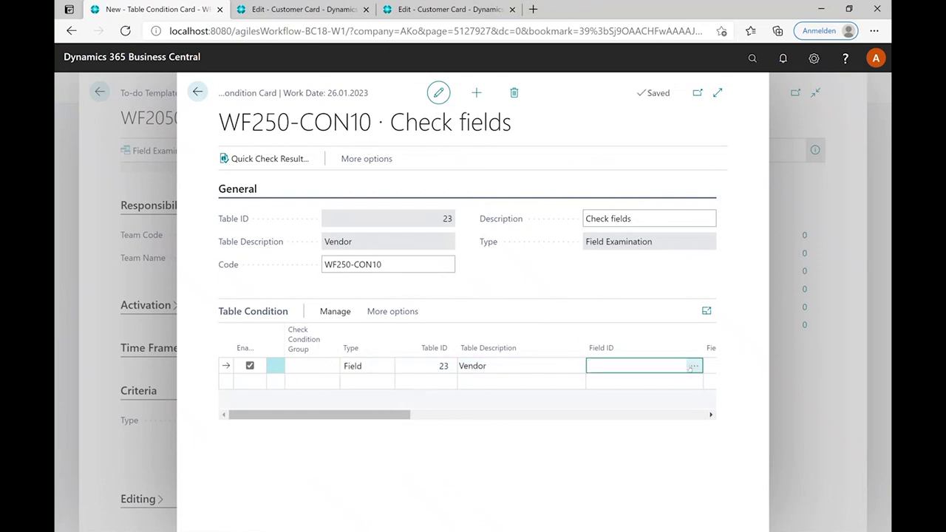
click(693, 367)
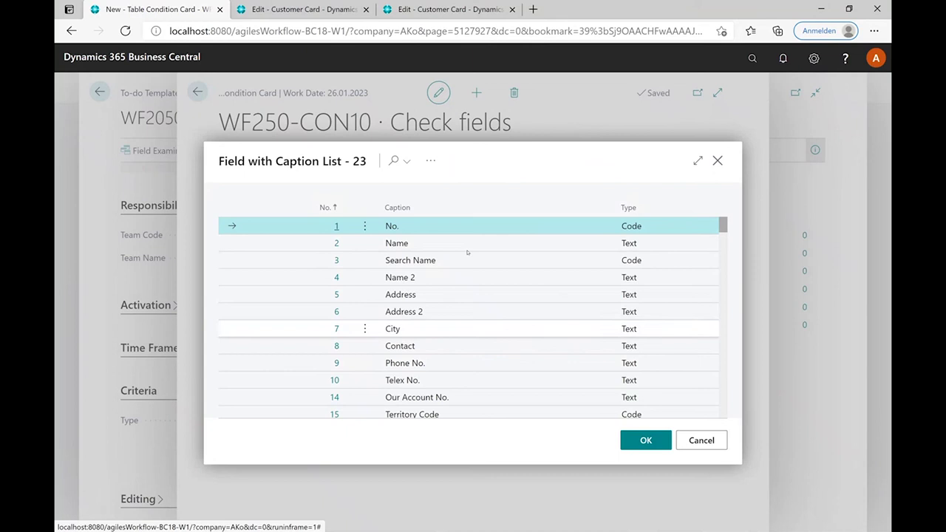
click(419, 246)
click(646, 441)
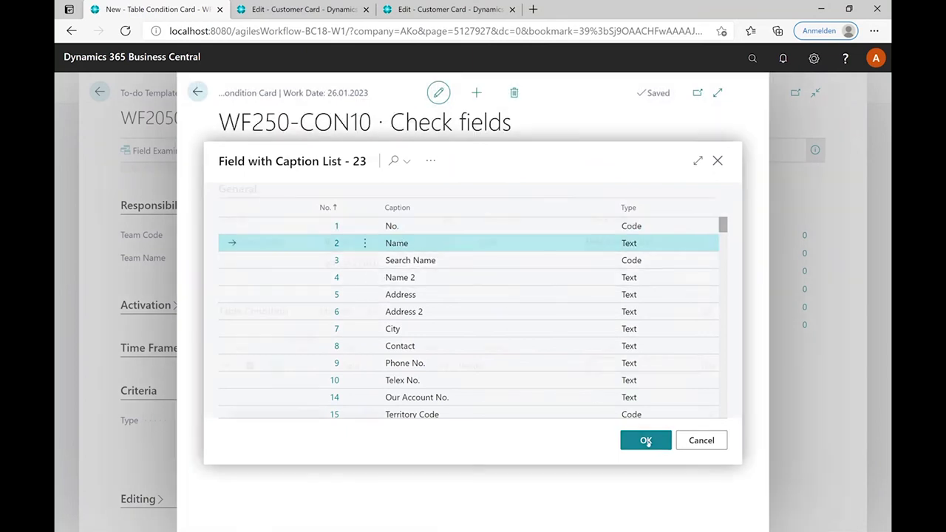
Set the filter of the Name condition line to <>''
key(Tab)
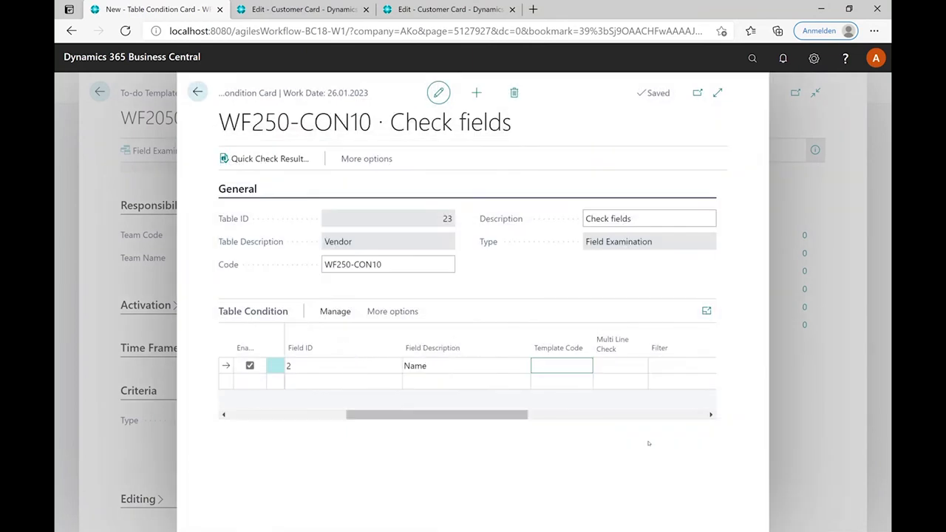
key(Tab)
key(Tab)
text(<>)
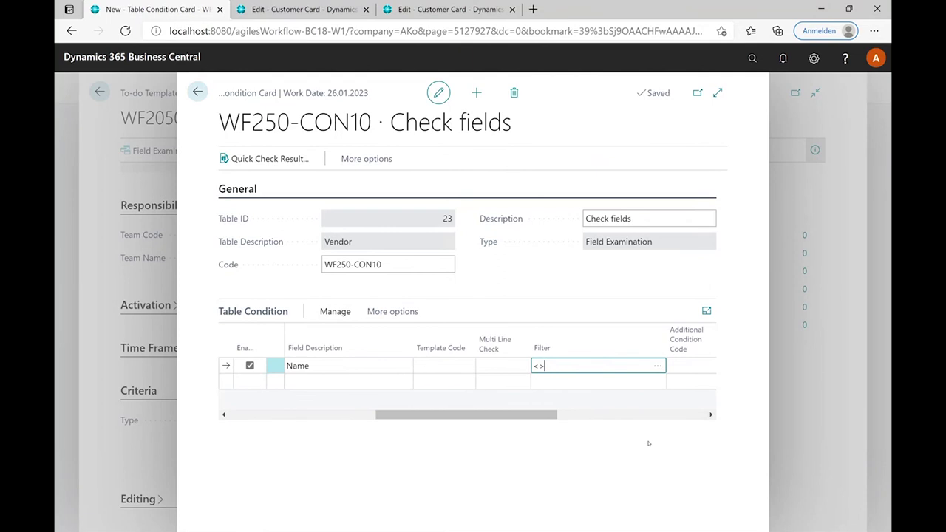
text('')
Add a second table condition line for field 7, City
key(Down)
key(shift+Tab)
key(shift+Tab)
key(shift+Tab)
key(shift+Tab)
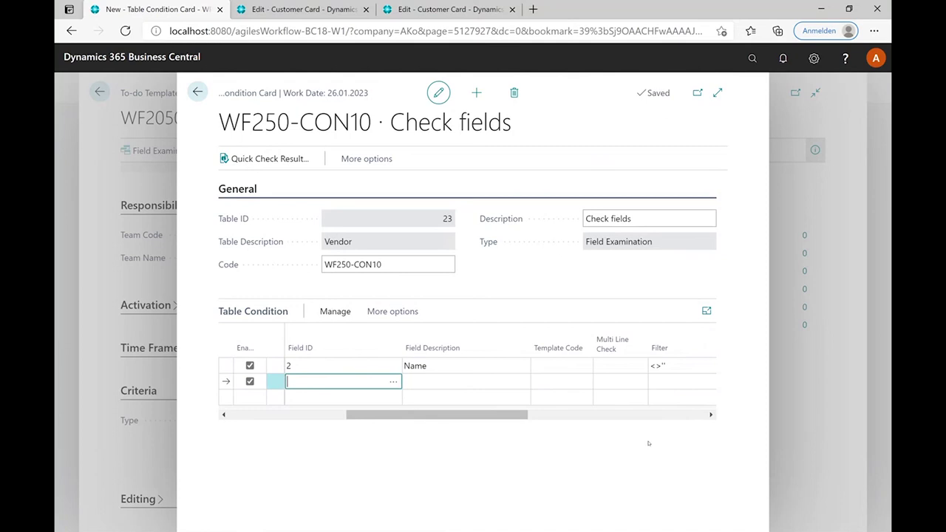
click(394, 383)
click(400, 328)
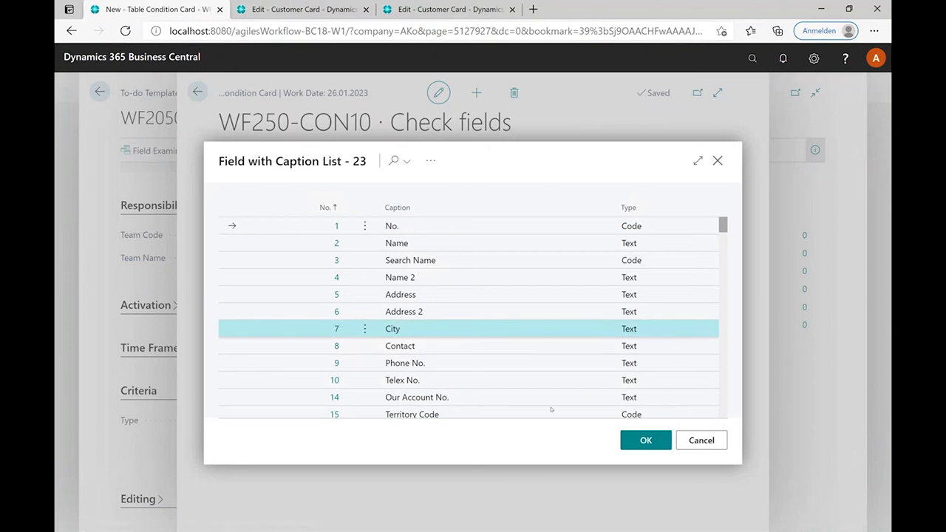
click(641, 443)
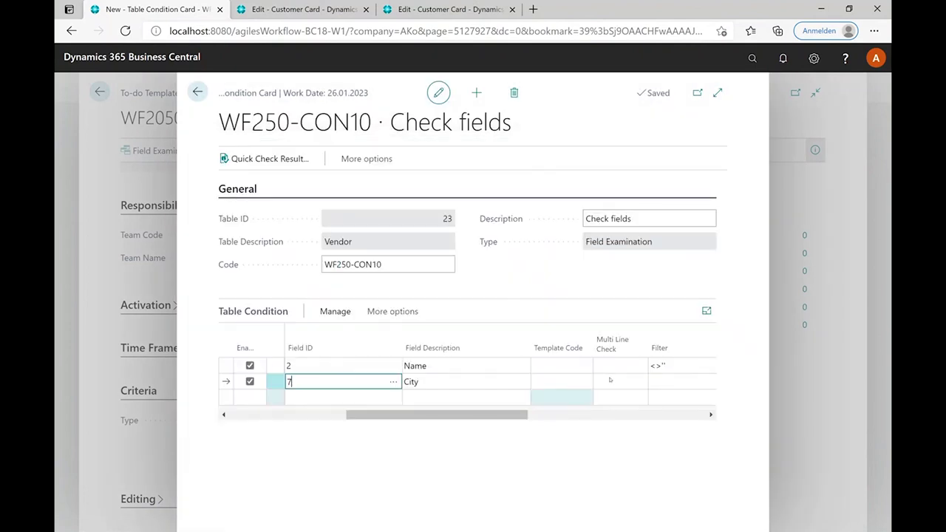
Set the filter of the City condition line to <>''
click(667, 382)
text(<>)
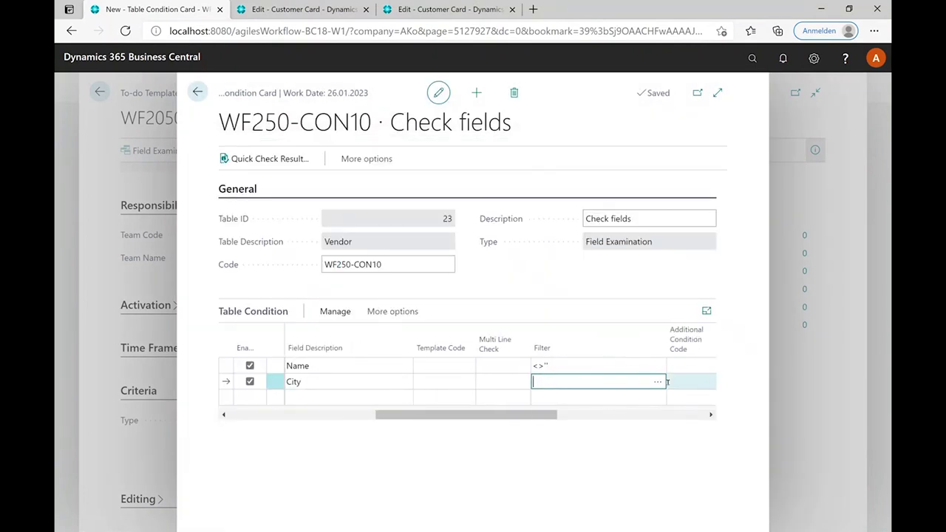
text('')
key(Tab)
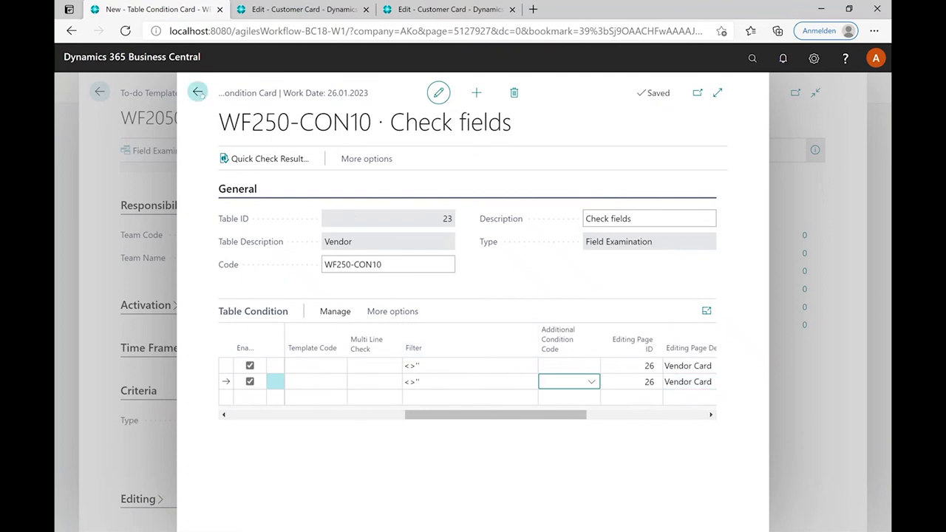
Assign WF250-CON10 as the condition code of the to-do template and close the template card
click(198, 92)
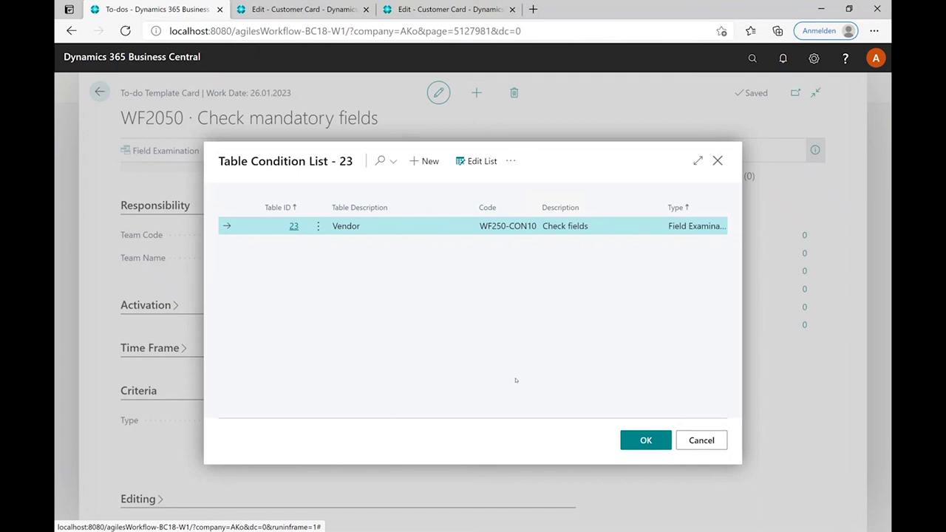
click(653, 442)
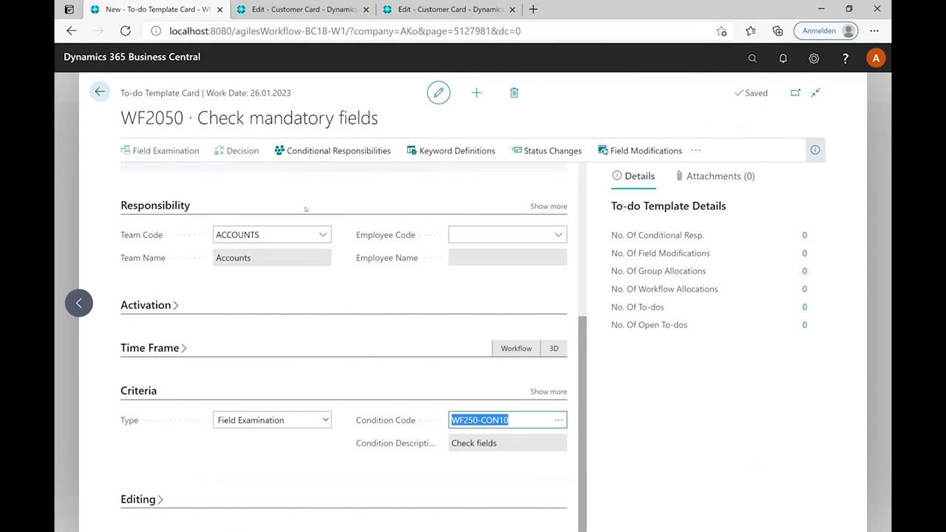
click(99, 91)
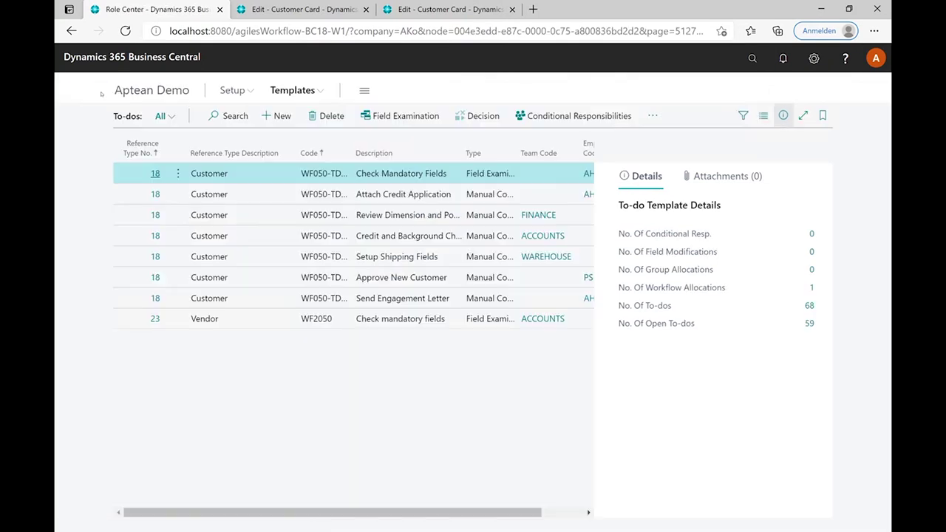
Create a new workflow template with reference type no. 23 for Vendor
click(261, 89)
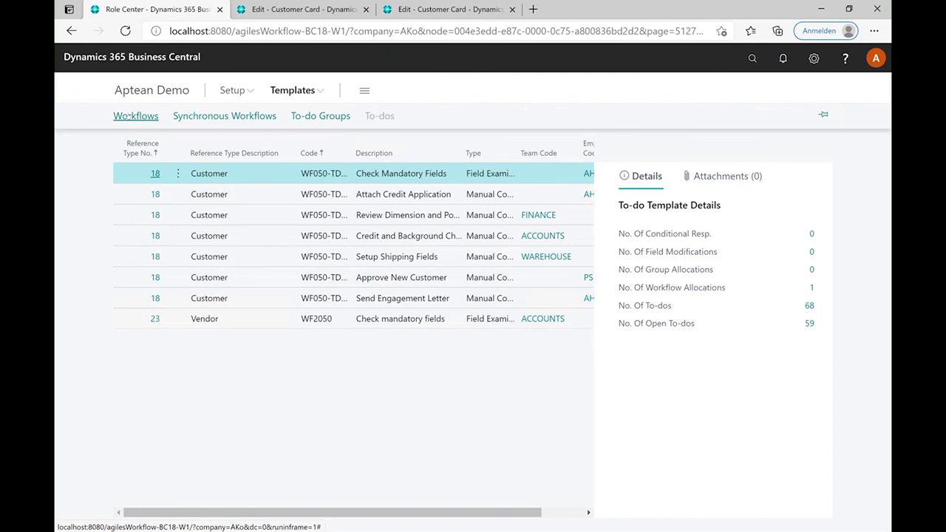
click(128, 116)
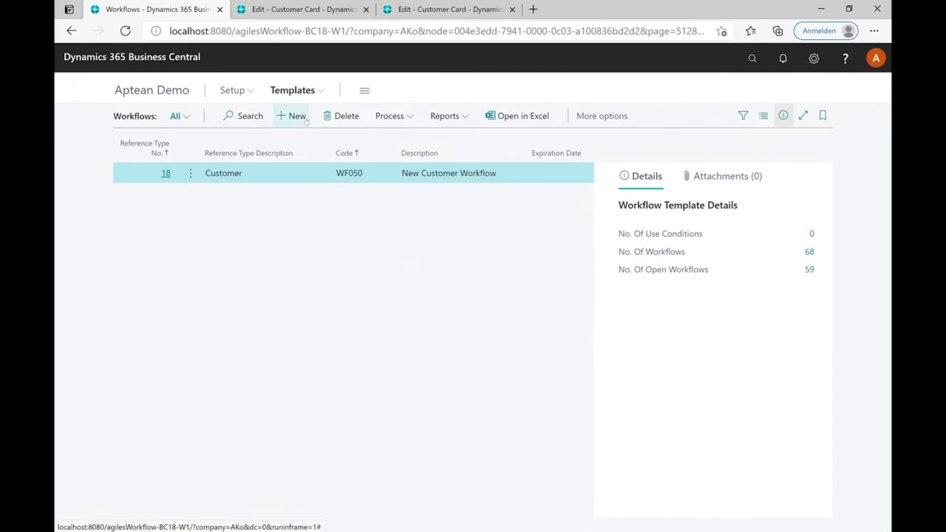
click(306, 118)
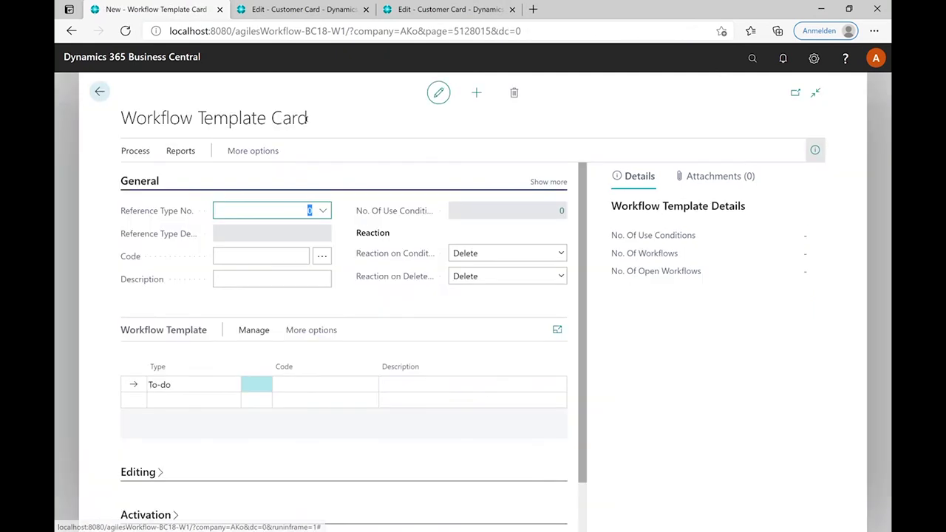
text(23)
key(Tab)
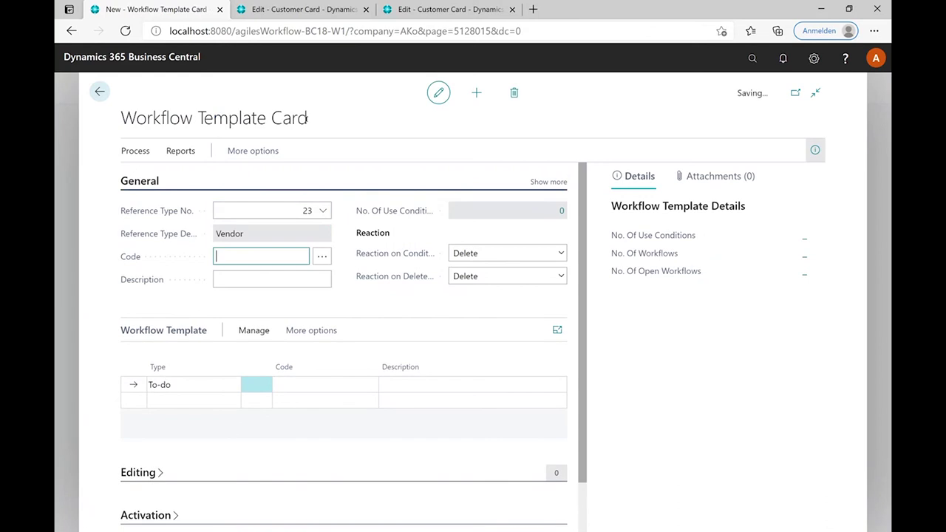
Give the new workflow template the code WF250 and the description "New vendor workflow"
text(WF)
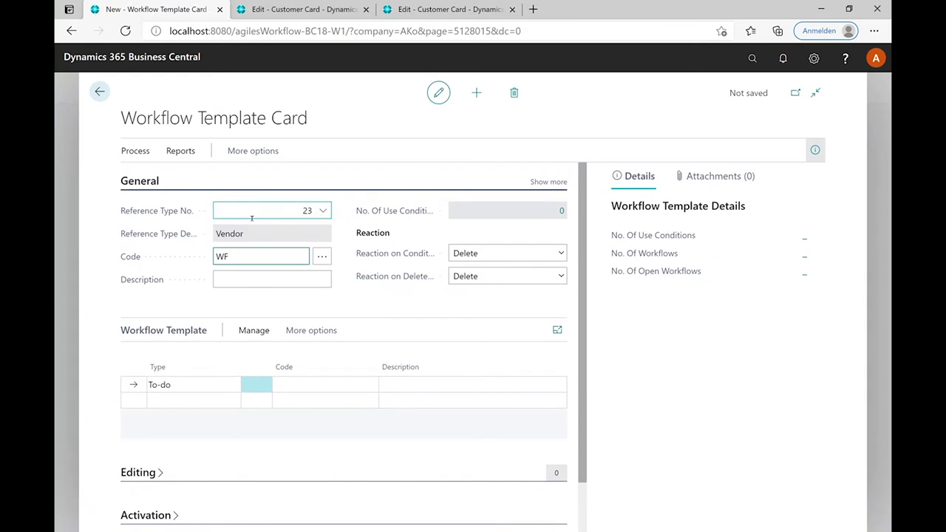
text(250)
click(249, 286)
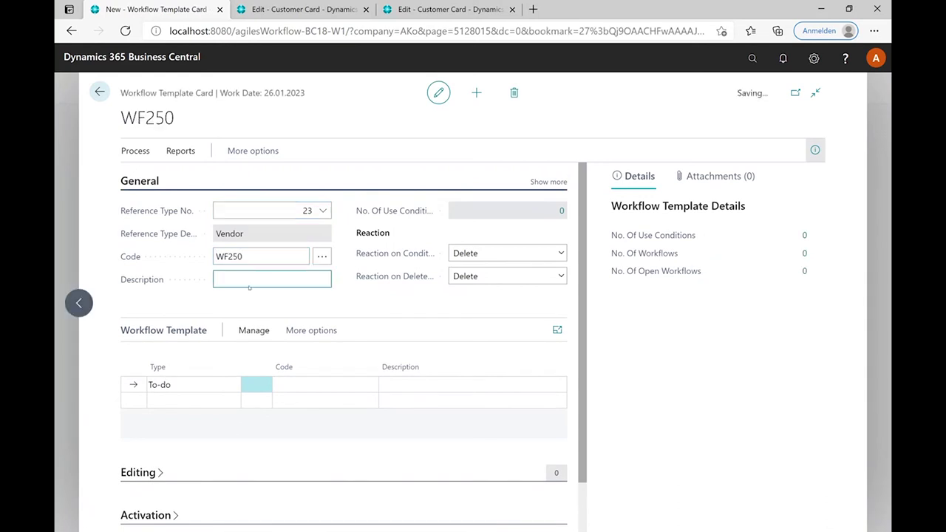
text(New vendor workflow)
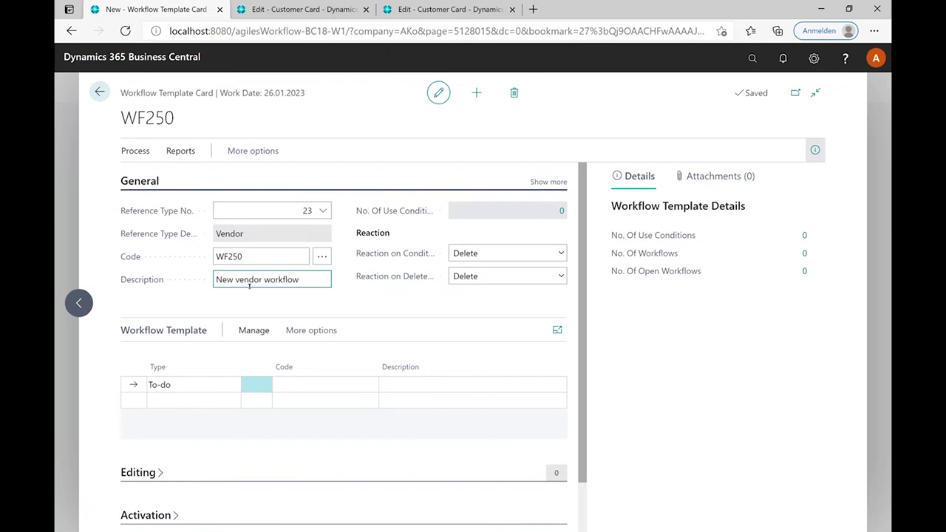
key(Tab)
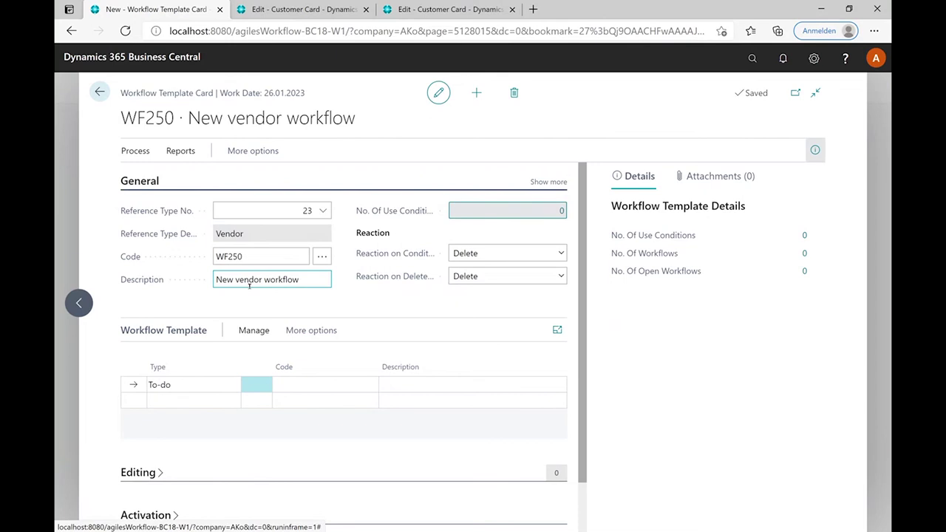
Create a new table condition for the workflow template's use conditions, with code WF250-CO20 and description "only for US vendors"
click(253, 151)
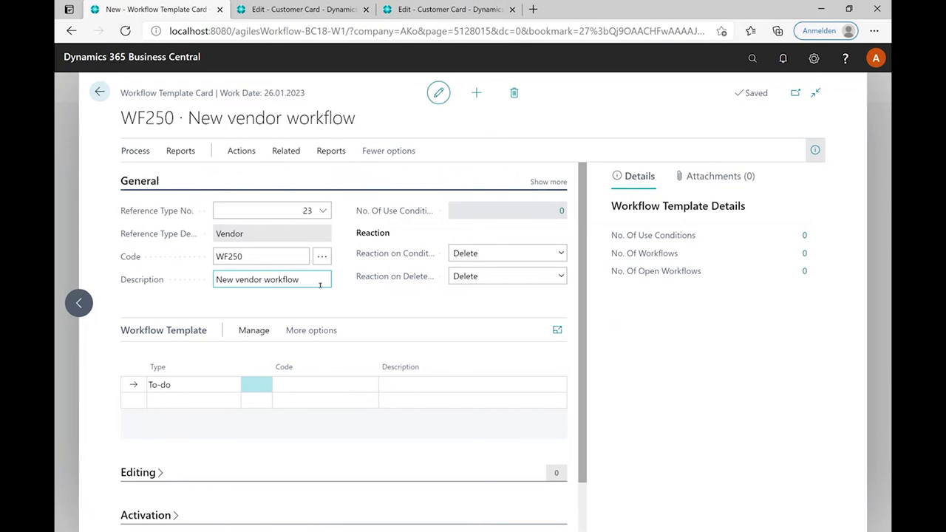
click(135, 151)
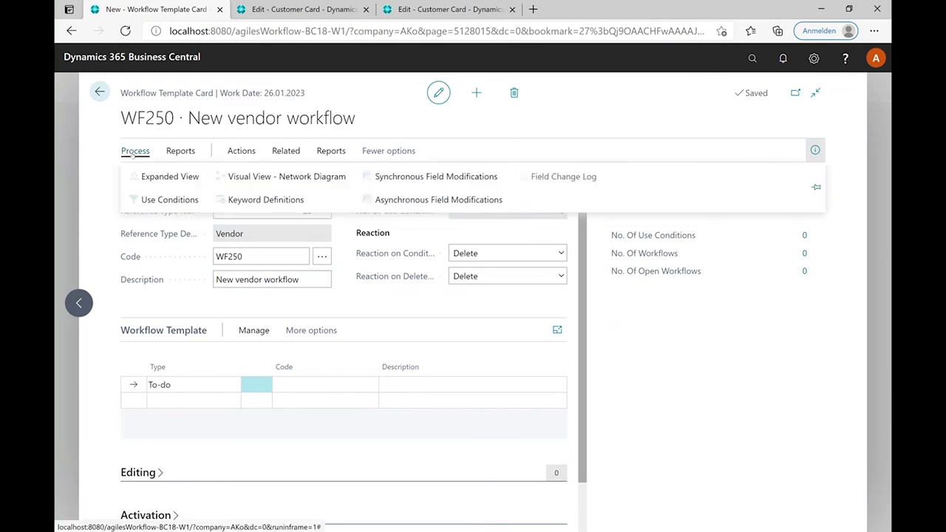
click(161, 200)
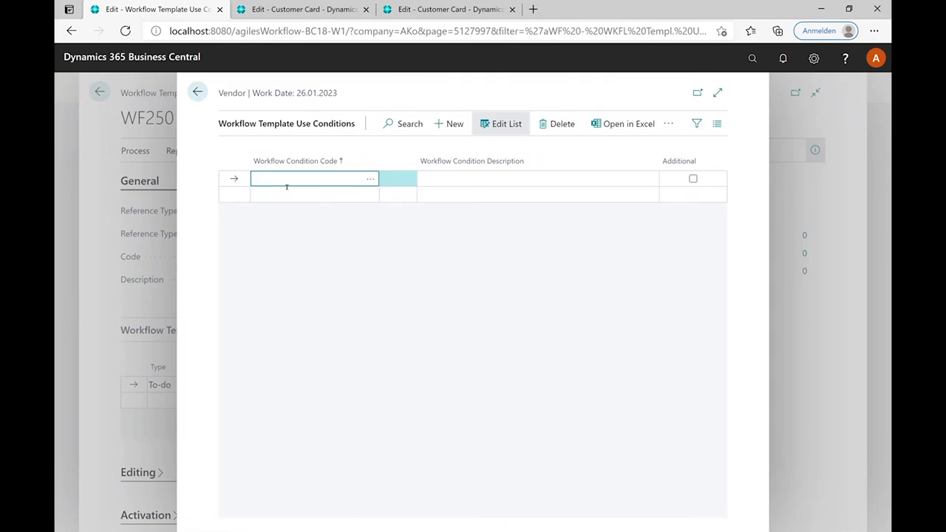
click(452, 124)
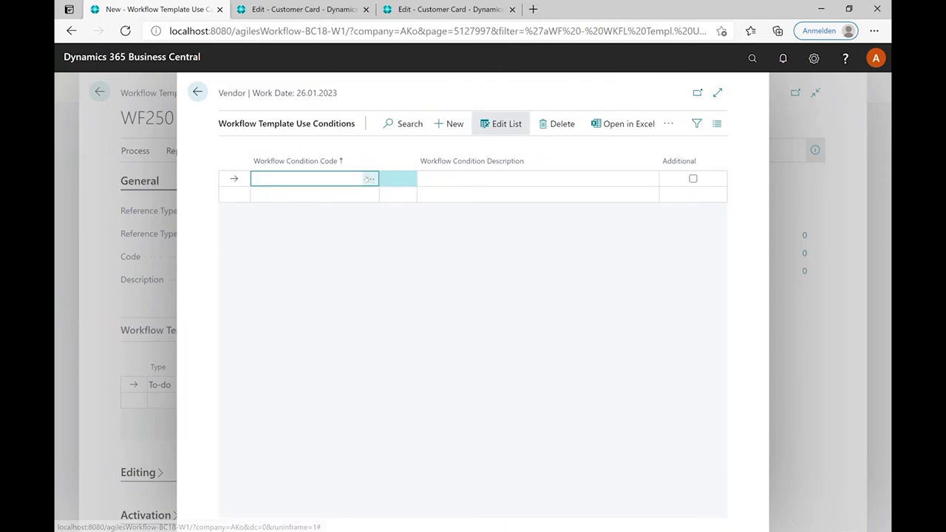
click(369, 178)
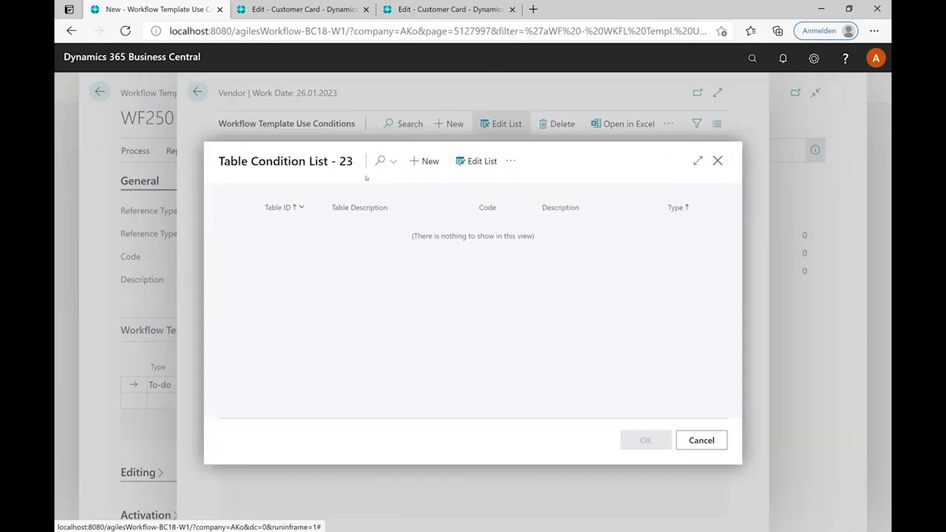
click(414, 164)
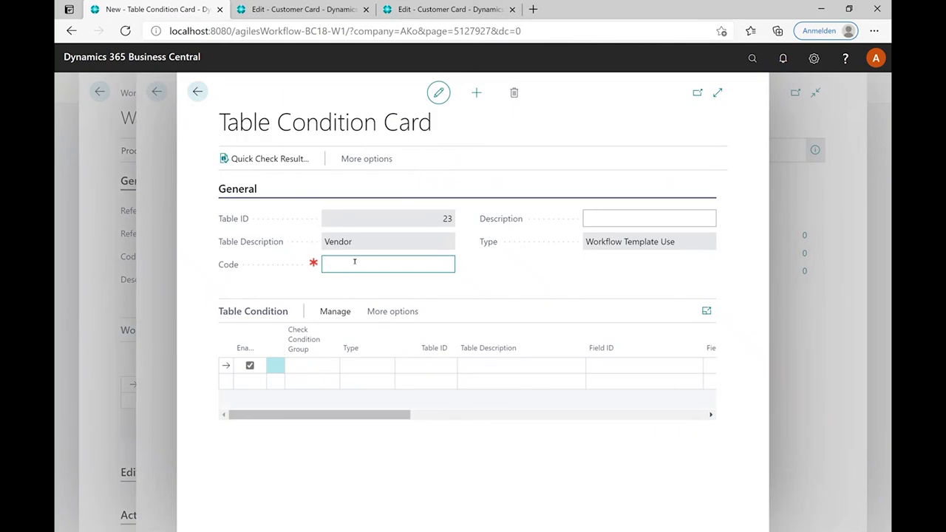
text(WF250-CO20)
key(Tab)
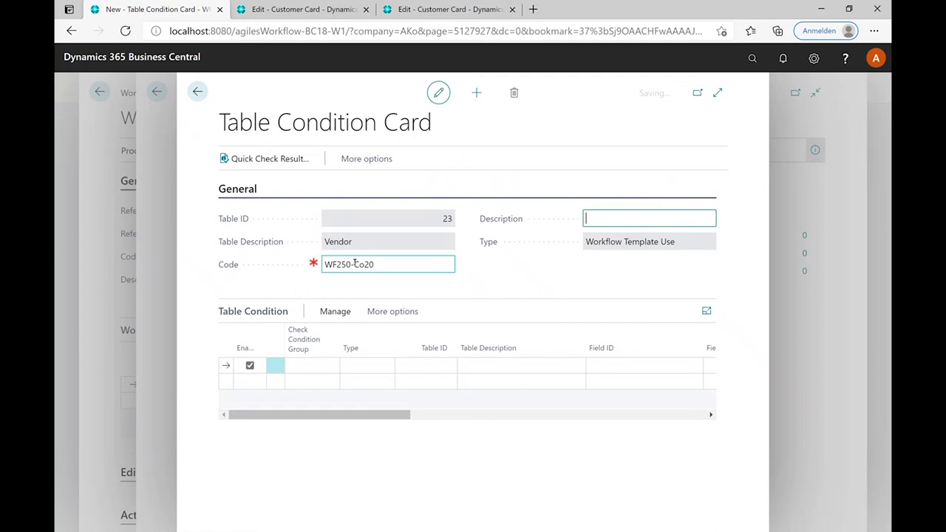
text(only f)
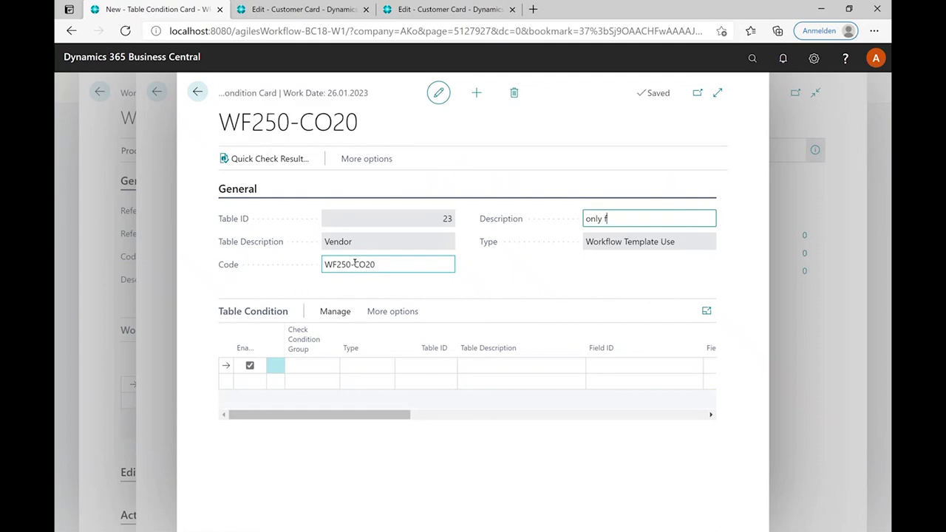
text(or US vn)
text(ndors)
Define the first condition line of WF250-CO20 with type Field and the vendor field 35, Country/Region Code
click(352, 361)
click(385, 365)
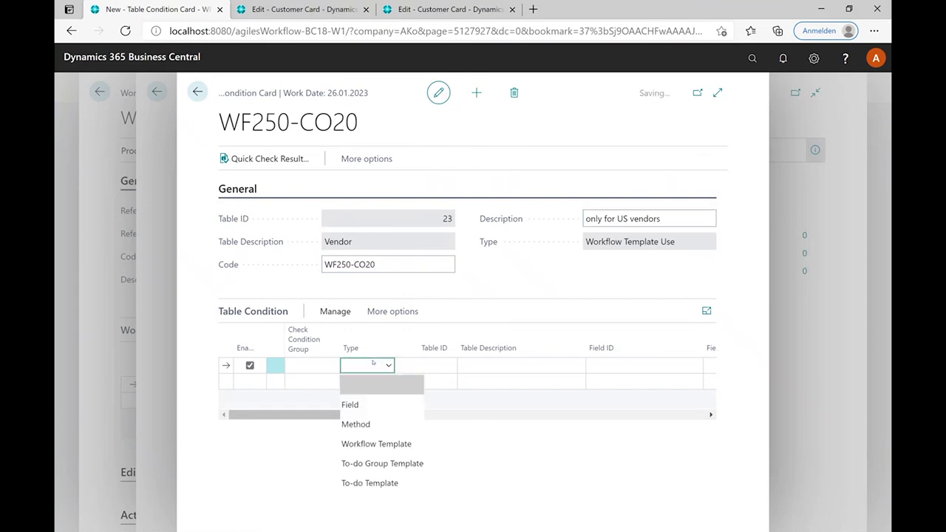
click(363, 402)
click(649, 365)
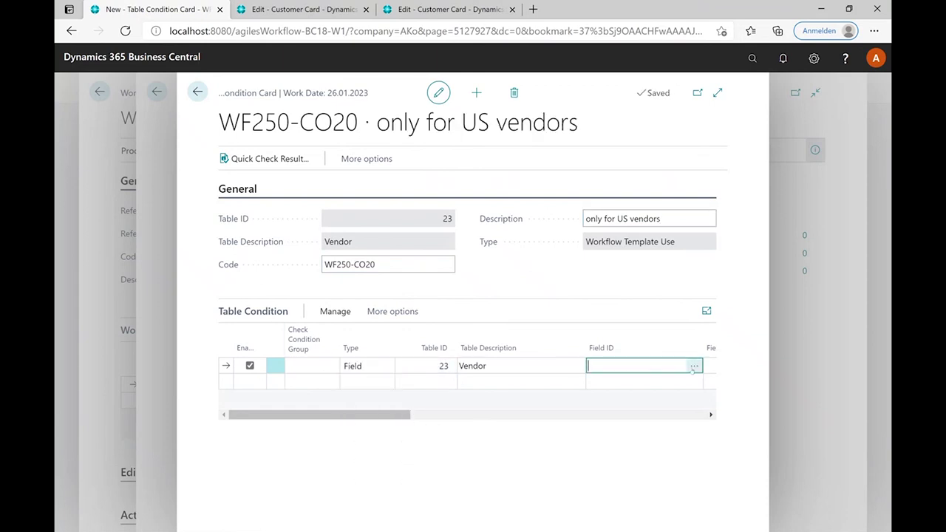
click(693, 367)
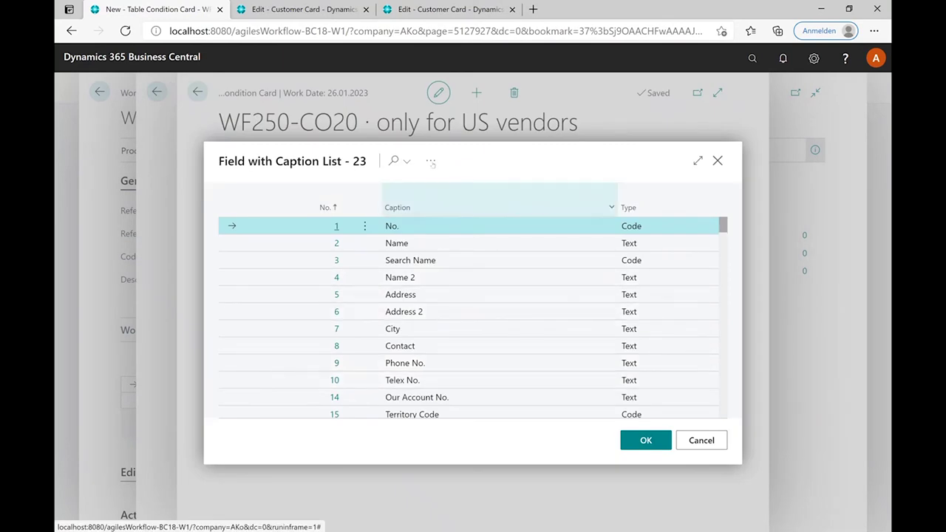
click(394, 160)
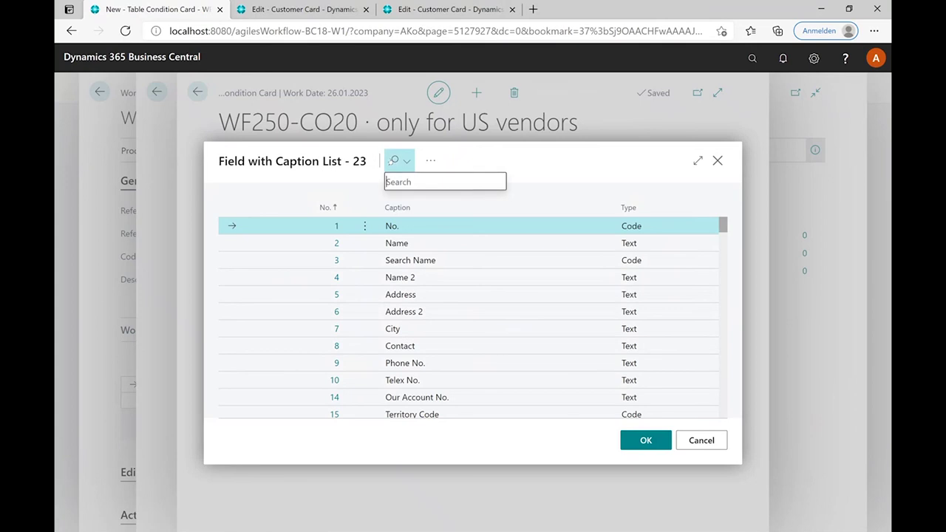
text(Cou)
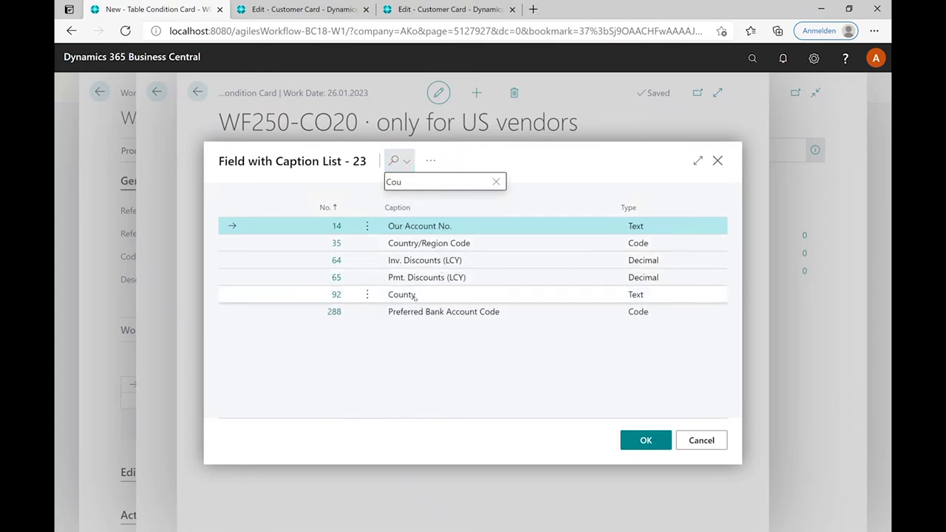
click(416, 296)
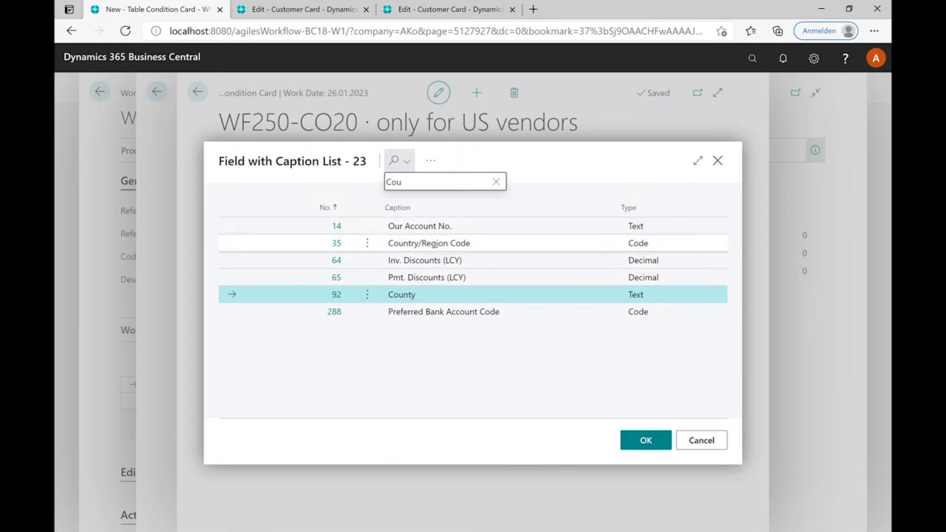
click(436, 244)
click(641, 442)
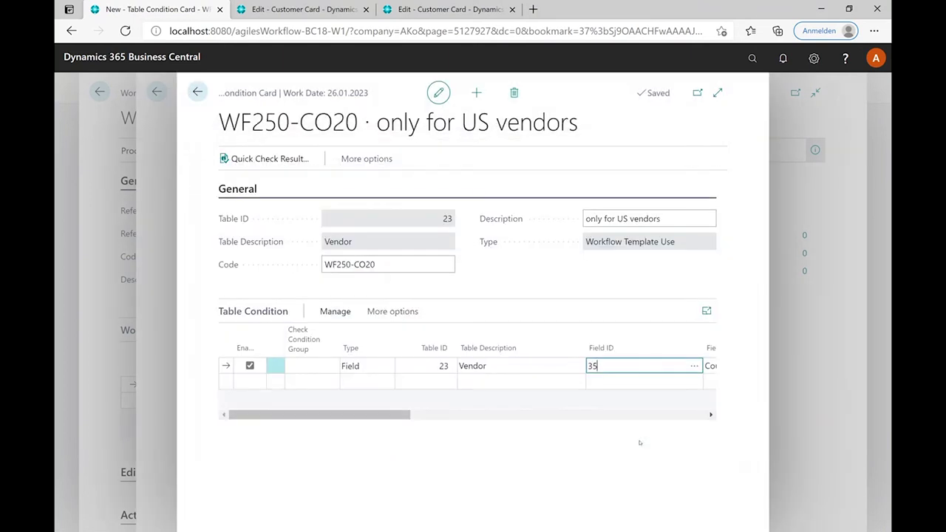
Set the filter of the Country/Region Code condition line to US
key(Tab)
key(Tab)
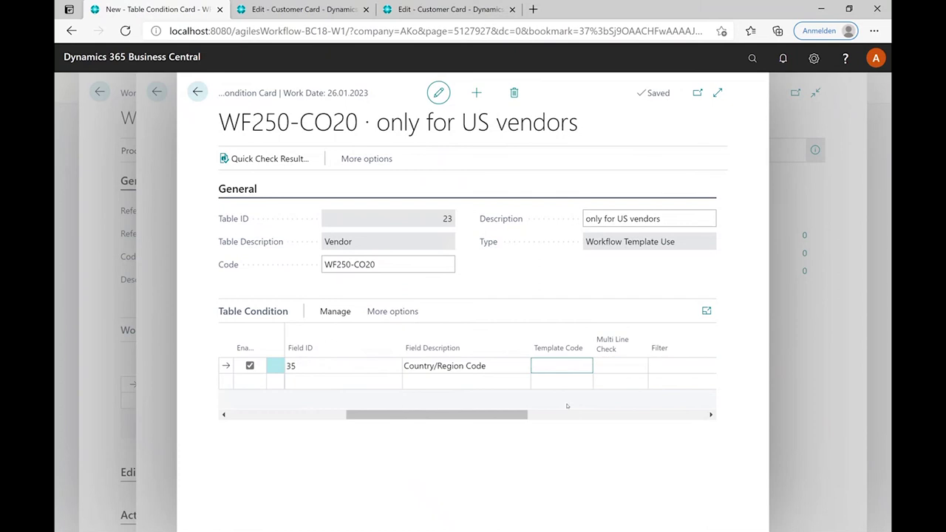
key(Tab)
key(Tab)
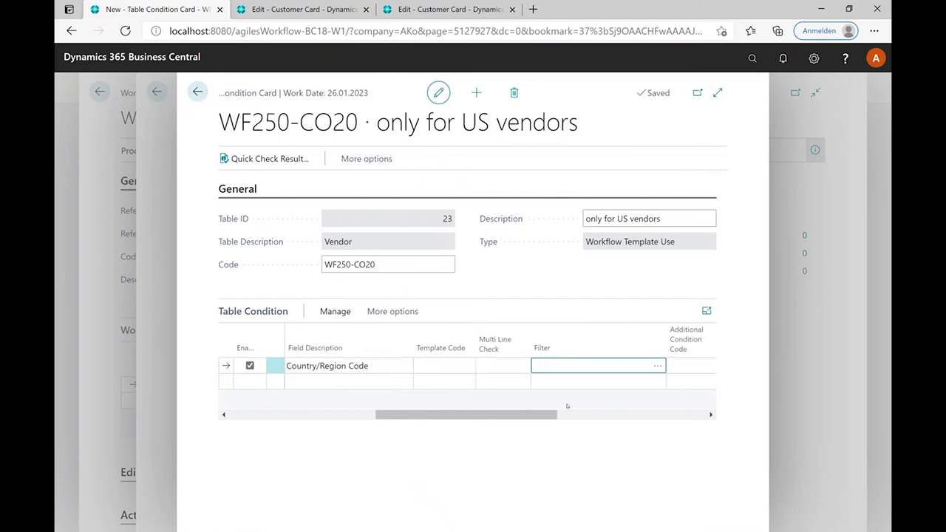
text(US)
key(Tab)
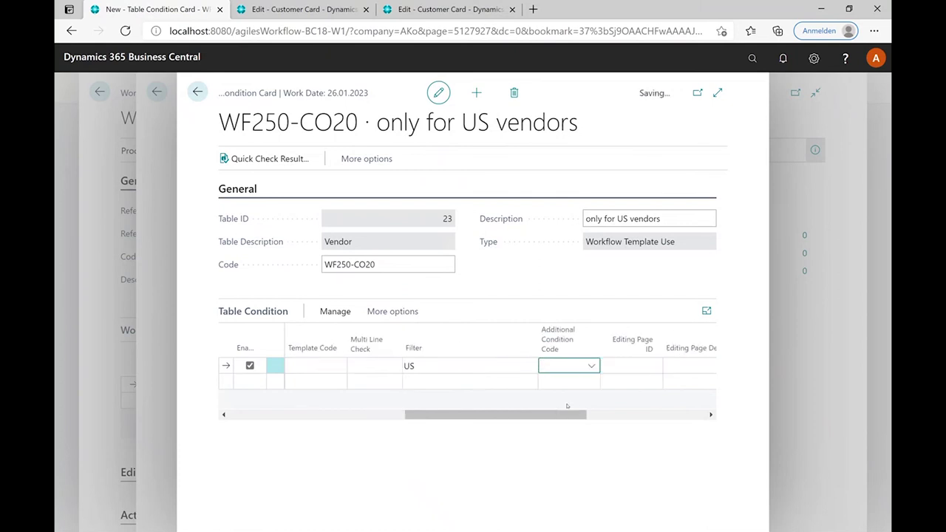
Close the condition card, assign WF250-CO20 as the workflow template's use condition, and return to the template card
click(197, 92)
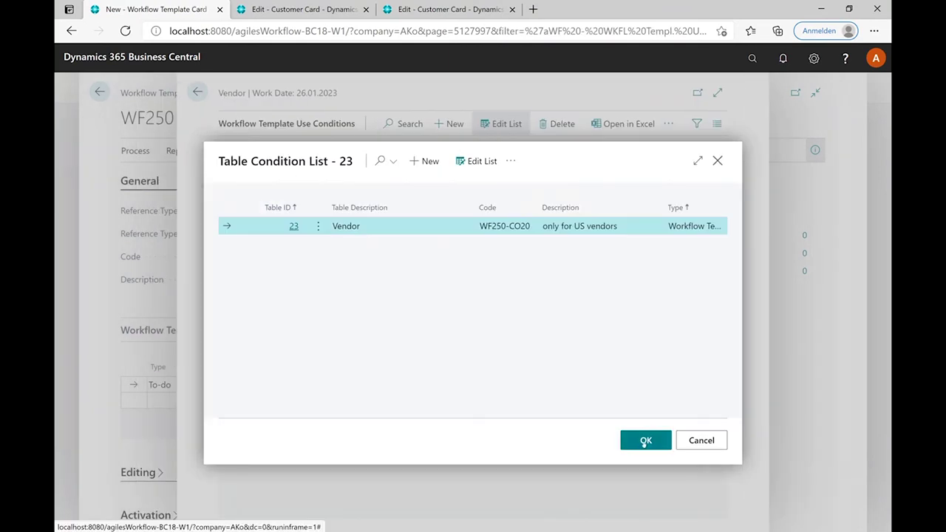
click(646, 440)
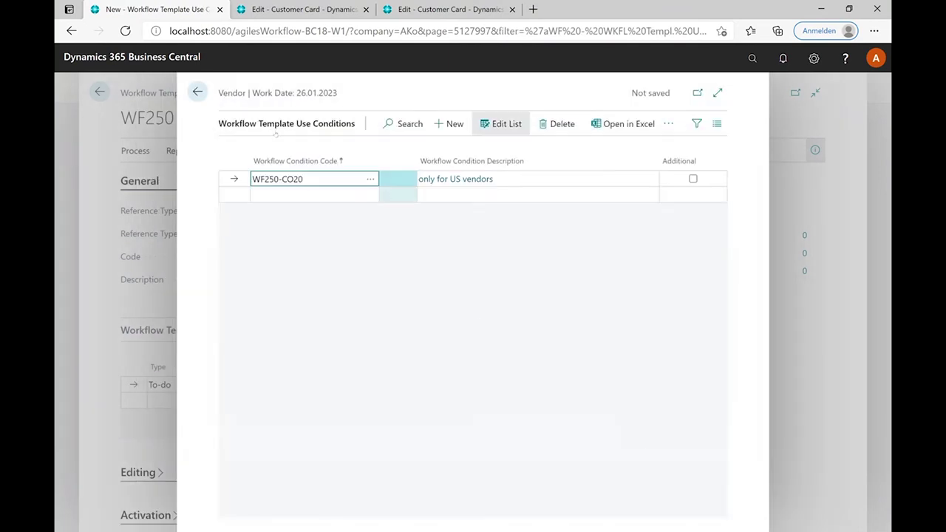
click(196, 92)
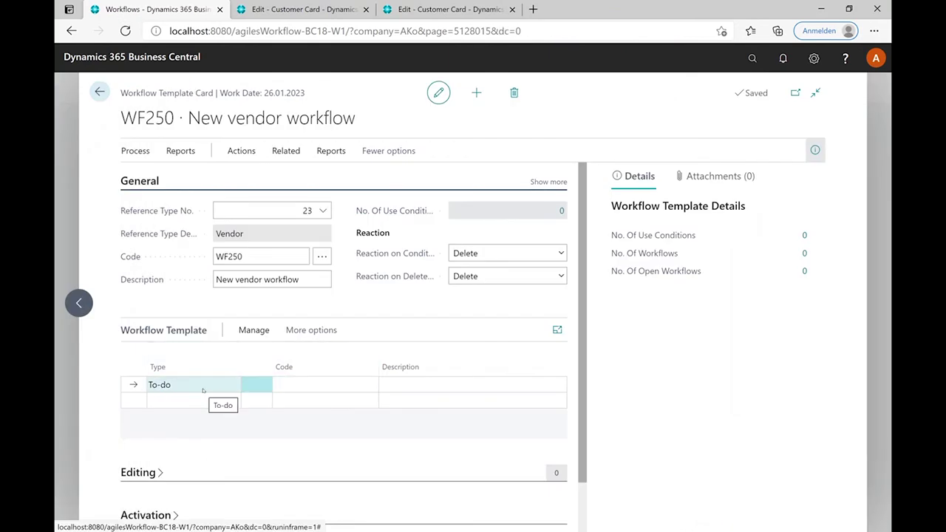
Assign the to-do template WF2050 "Check mandatory fields" to the To-do line of workflow template WF250
click(330, 388)
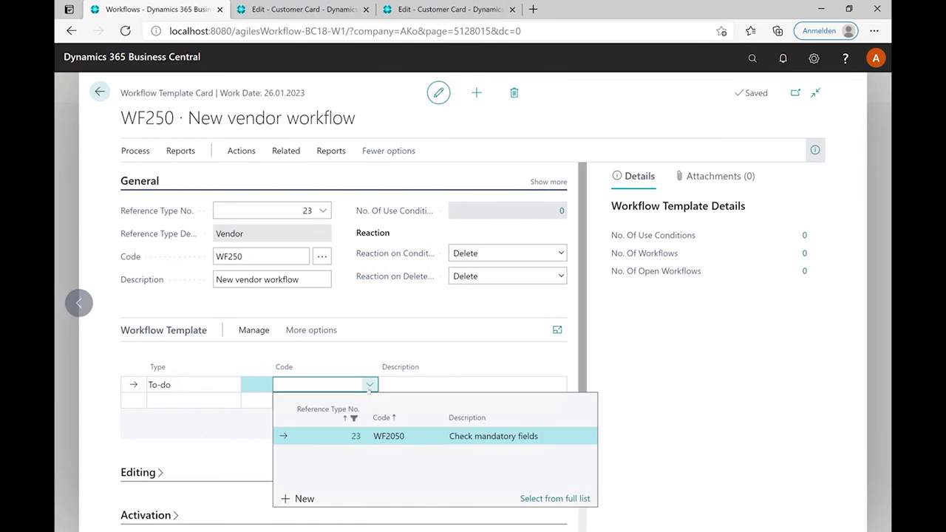
click(370, 385)
click(482, 436)
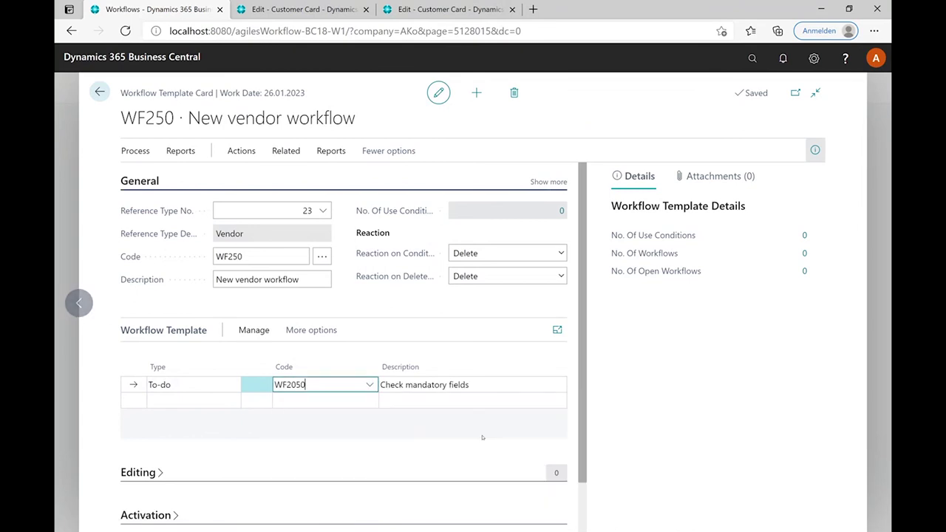
click(334, 384)
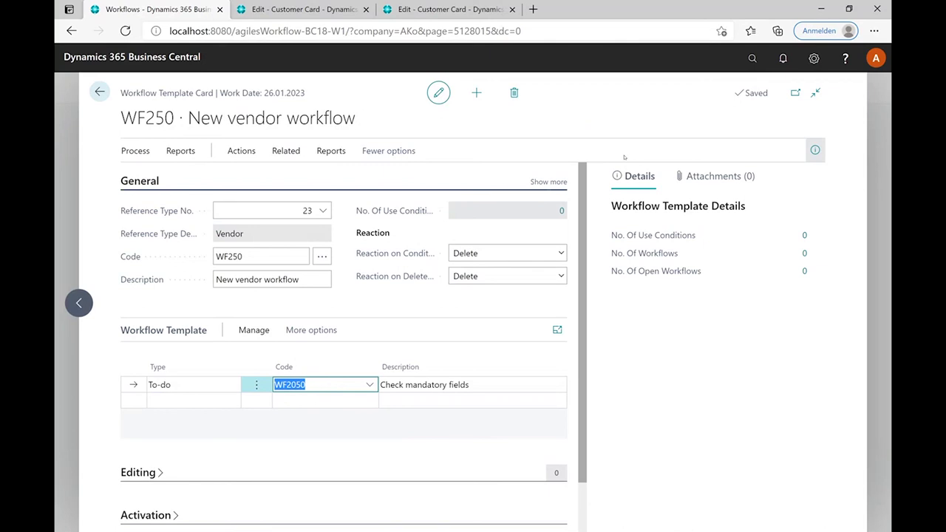
Open the Vendors list and create a new vendor from the Vendor FOREIGN template
click(752, 59)
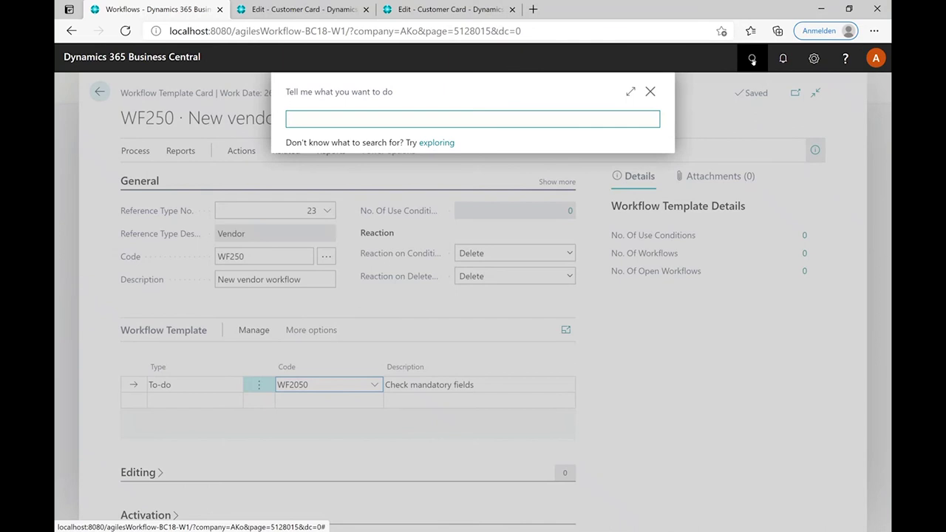
text(vendo)
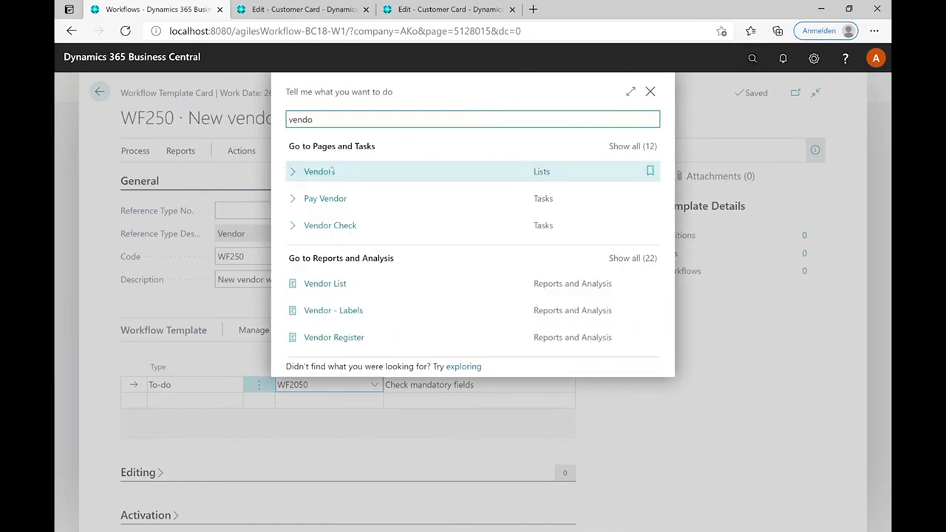
click(331, 170)
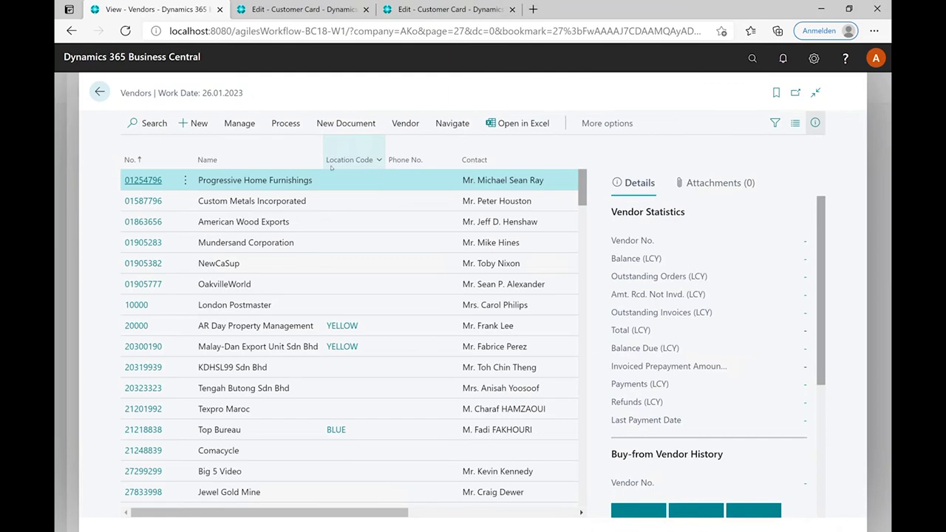
click(198, 125)
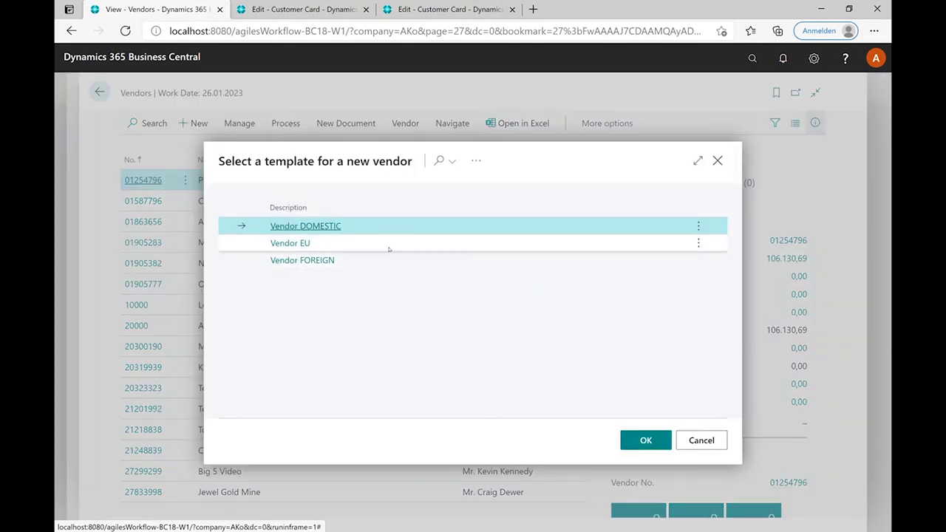
click(357, 264)
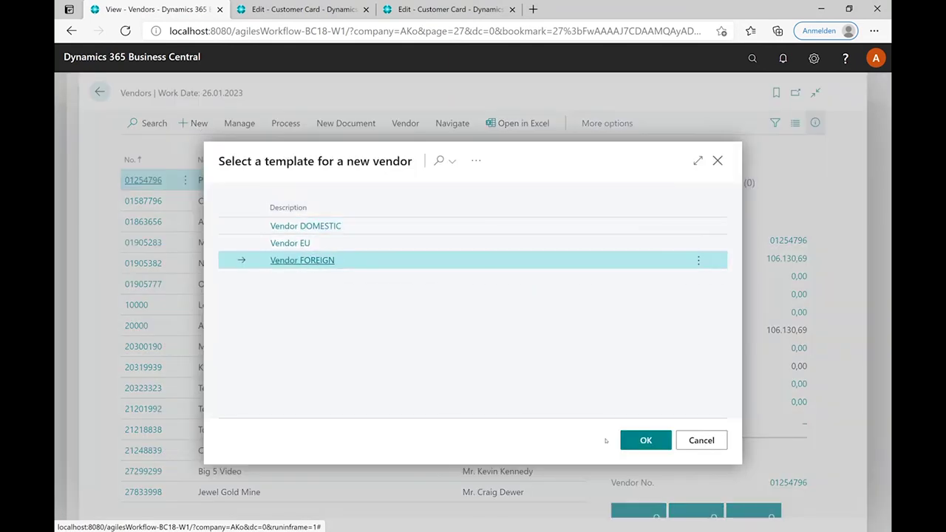
click(628, 442)
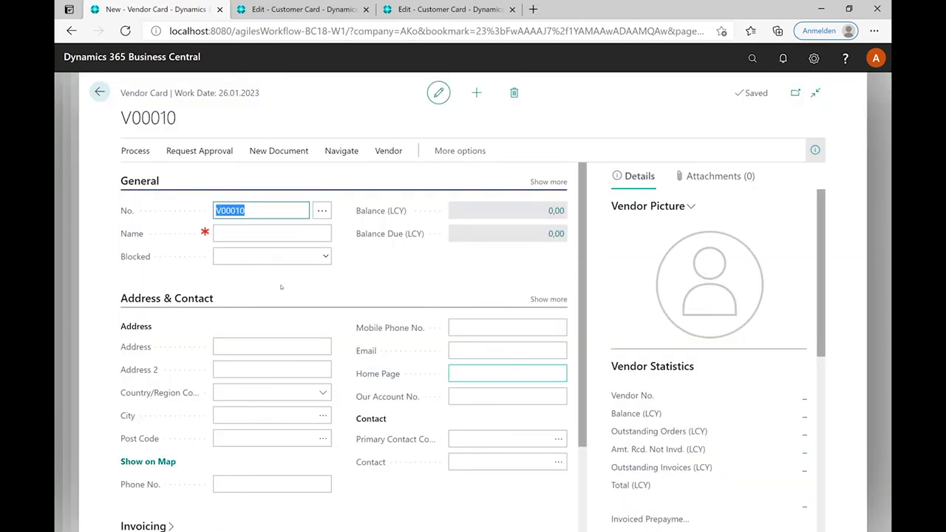
Name the new vendor Aptean and set its country/region code to US
click(230, 231)
text(Aptean)
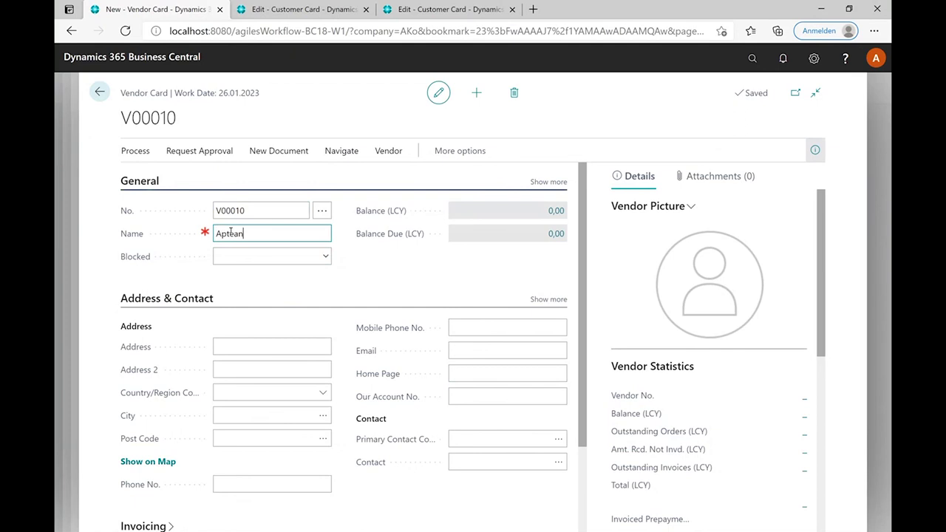
key(Tab)
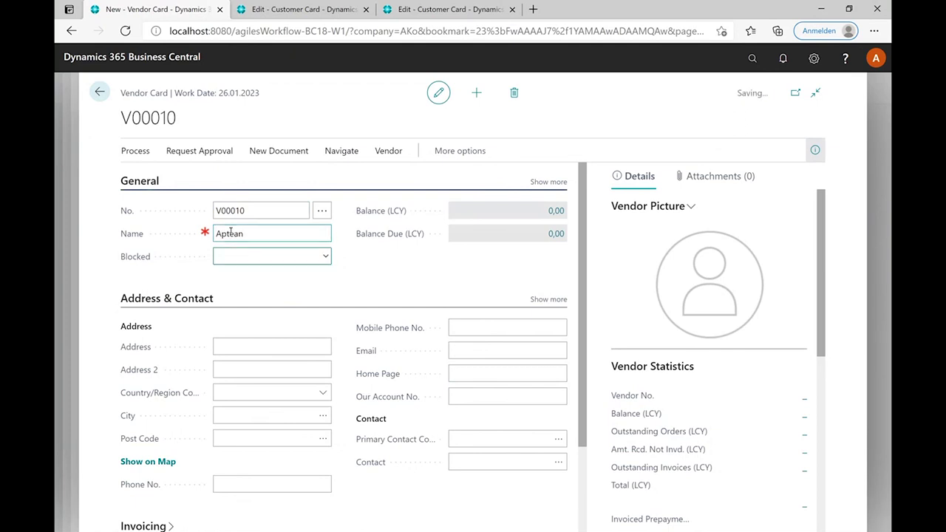
click(263, 394)
text(US)
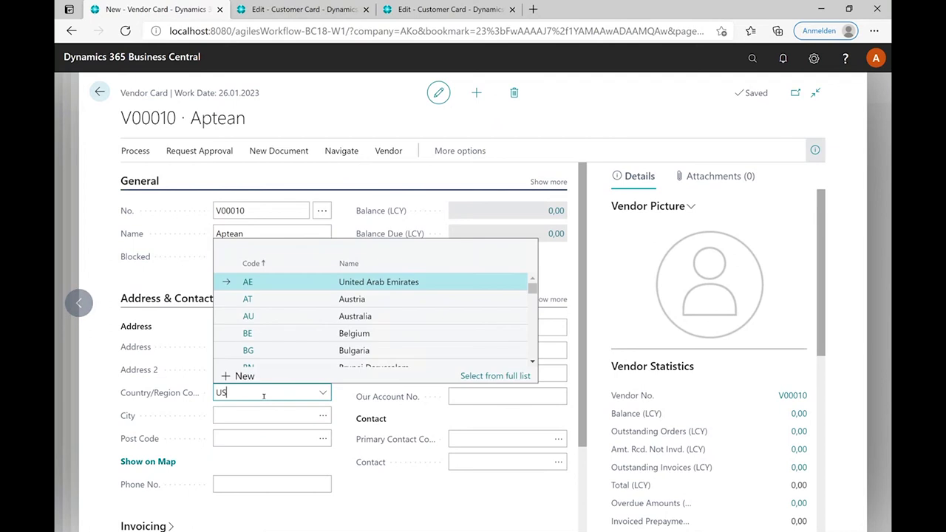
key(shift+Tab)
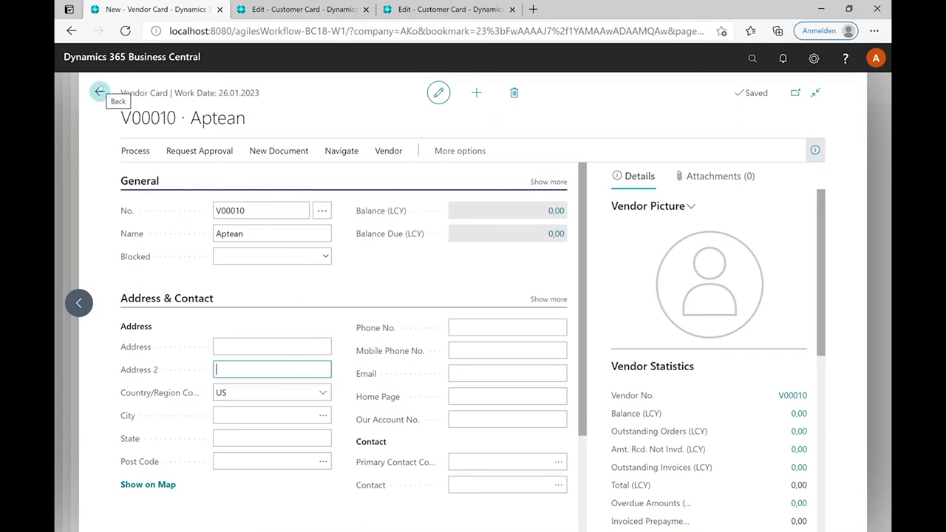
Close the vendor card and the Vendors list and return to the Aptean Demo role center
click(99, 92)
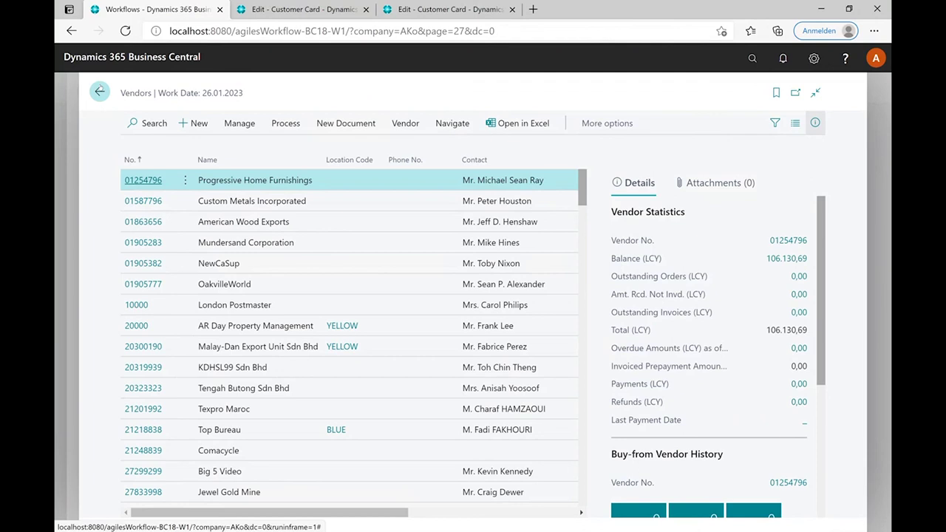
click(99, 91)
click(99, 91)
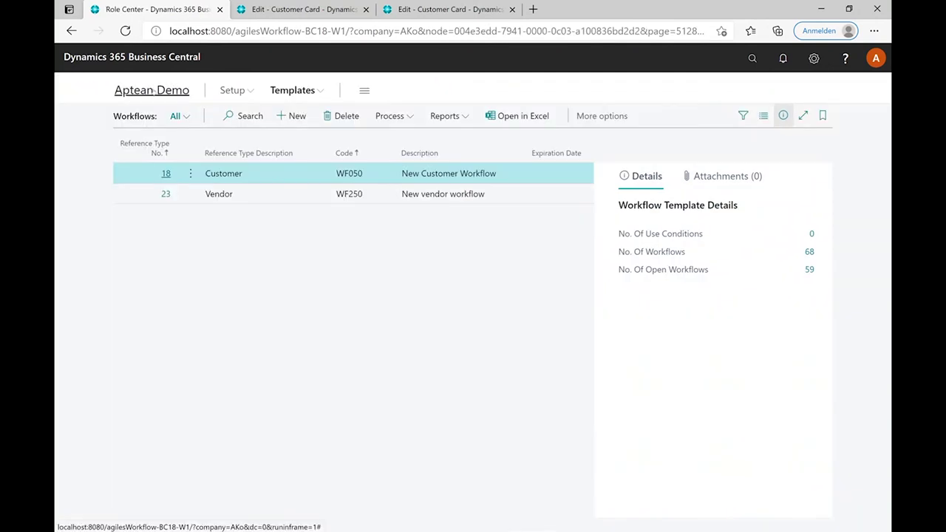
click(152, 89)
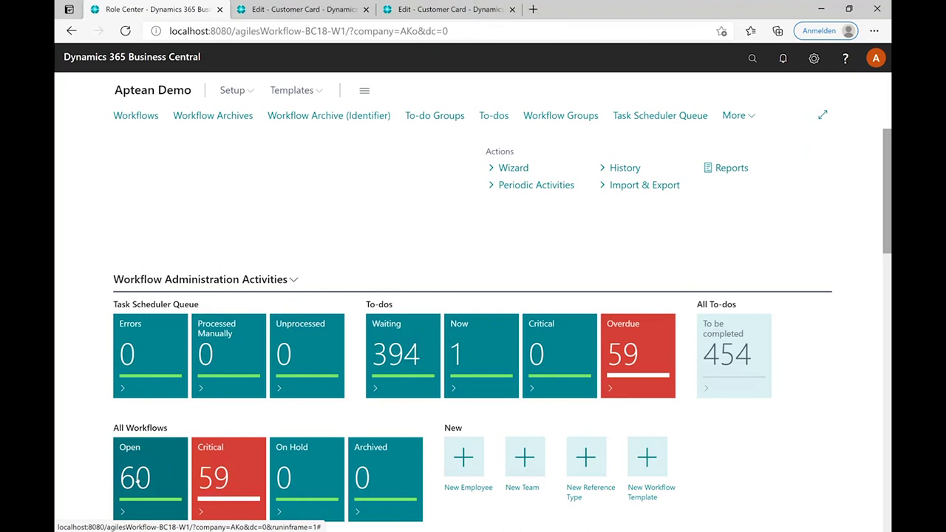
Find the Aptean vendor workflow among the open workflows and inspect its "Check mandatory fields" to-do in the expanded view
click(138, 481)
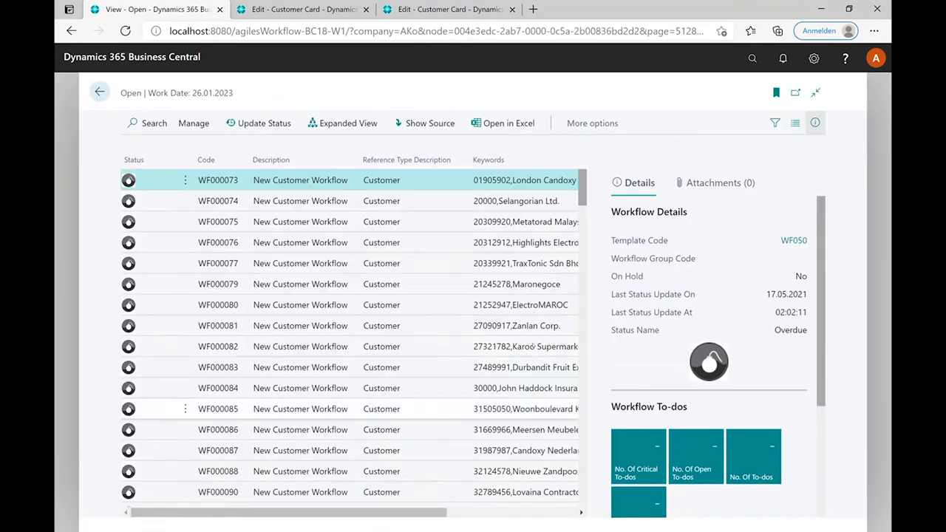
drag(583, 193, 578, 418)
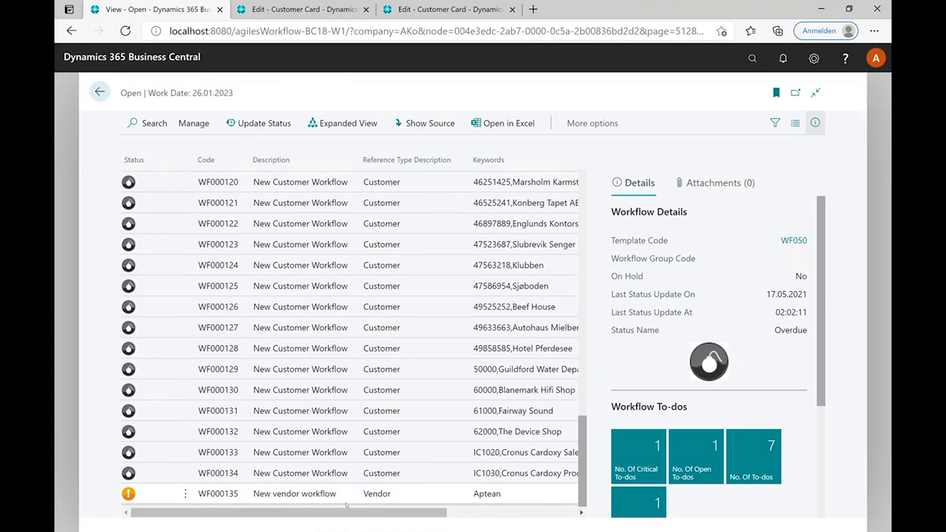
drag(417, 512, 534, 511)
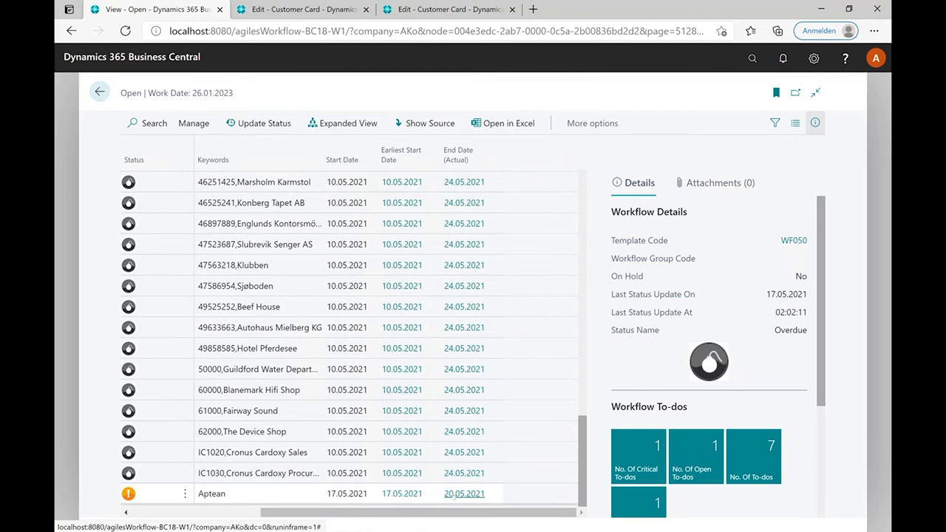
click(497, 493)
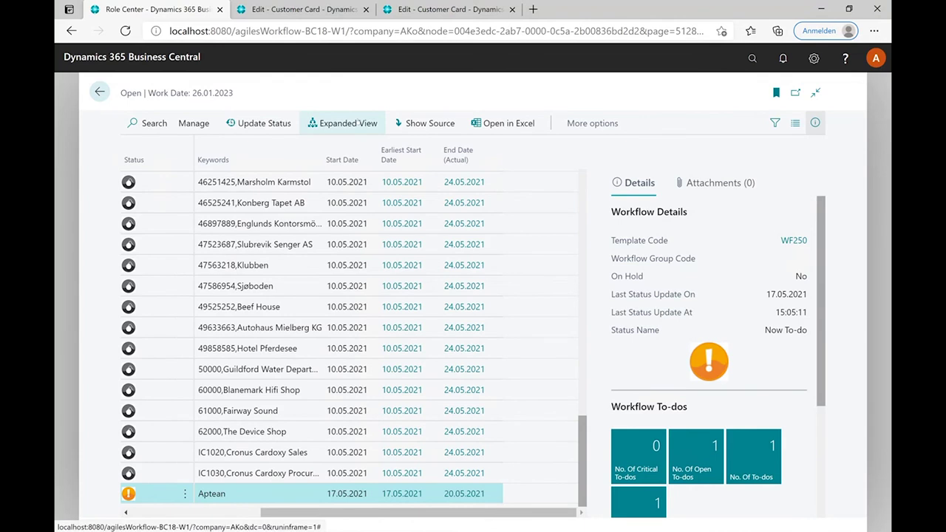
click(346, 123)
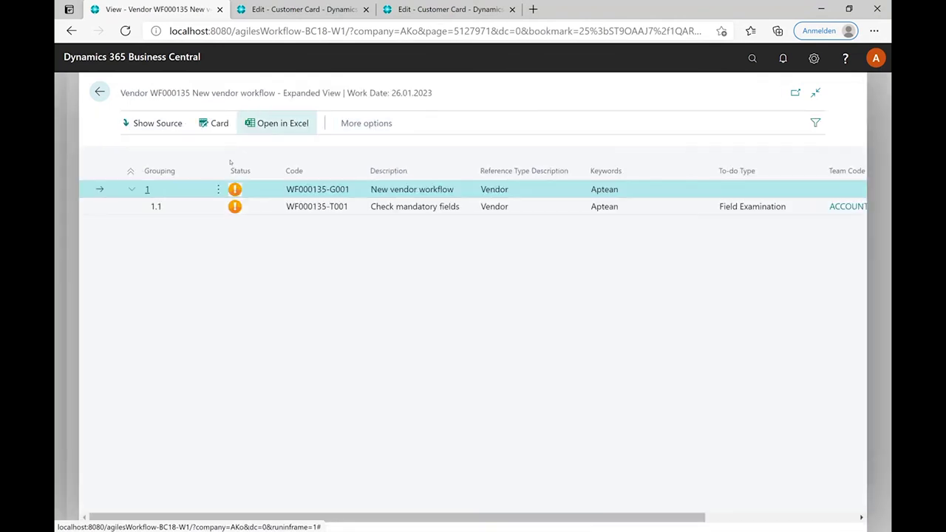
click(395, 207)
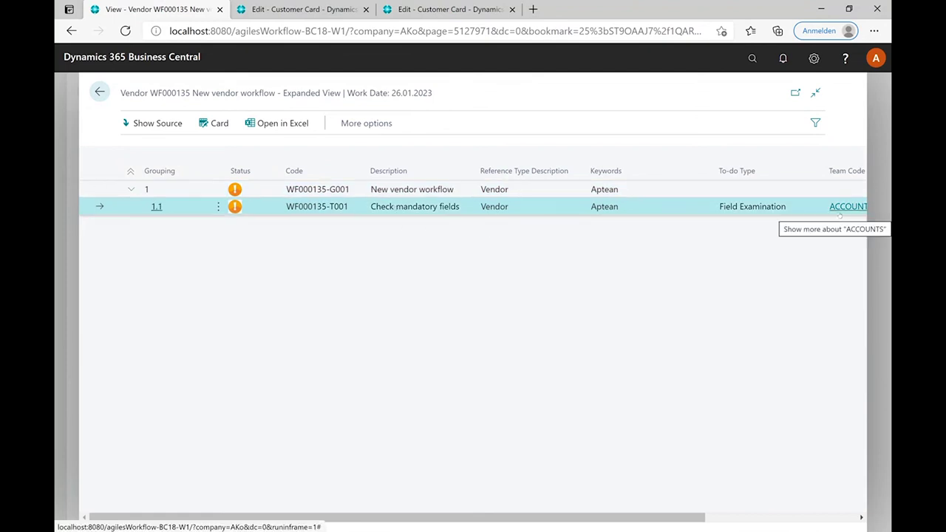
Examine the fields of the "Check mandatory fields" to-do from its card, set the vendor's City to Alpharetta, and check the to-do status
click(219, 126)
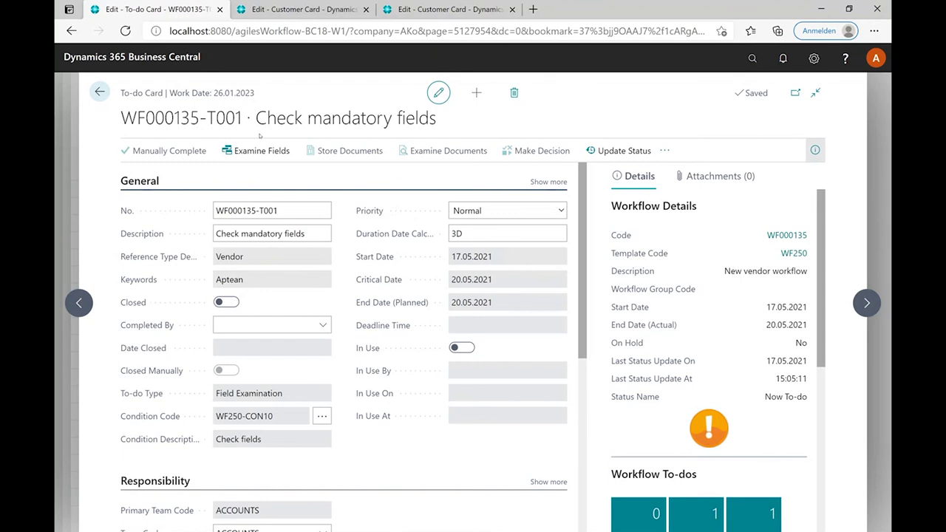
click(272, 150)
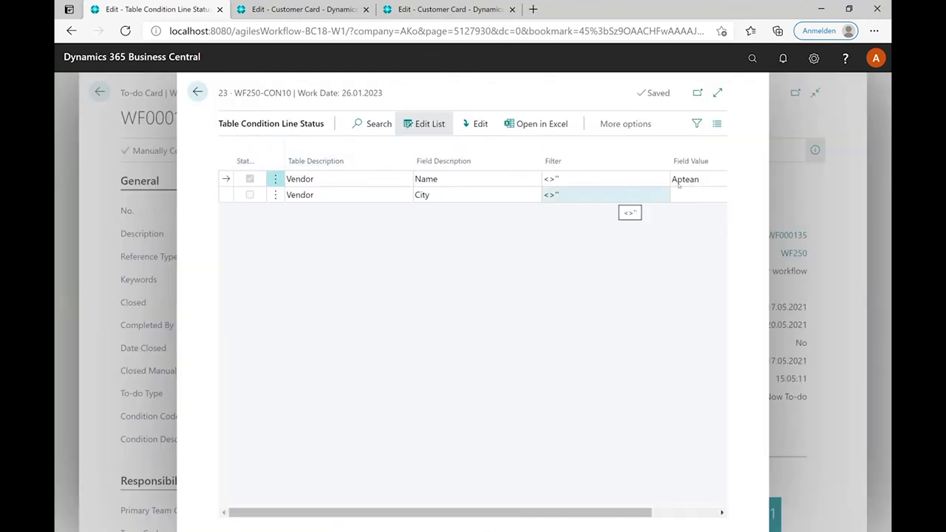
click(689, 195)
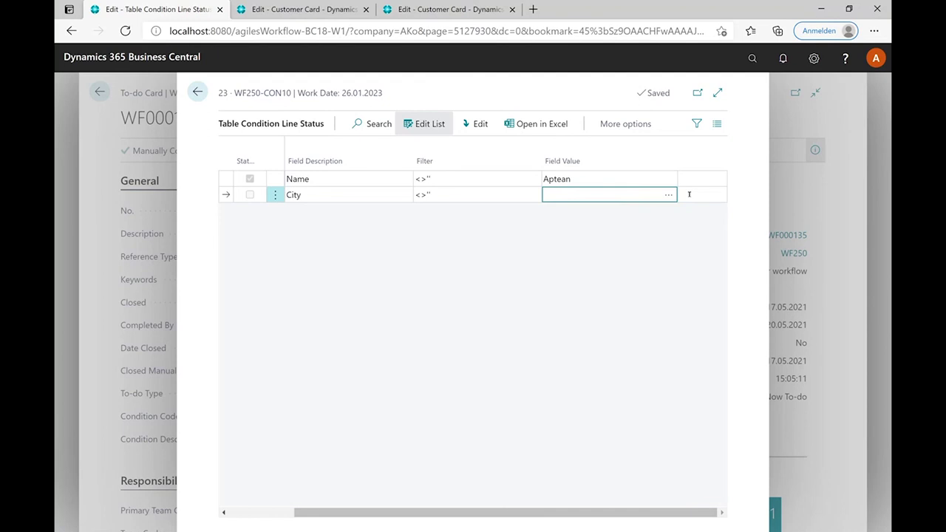
text(Alpharetta)
click(332, 197)
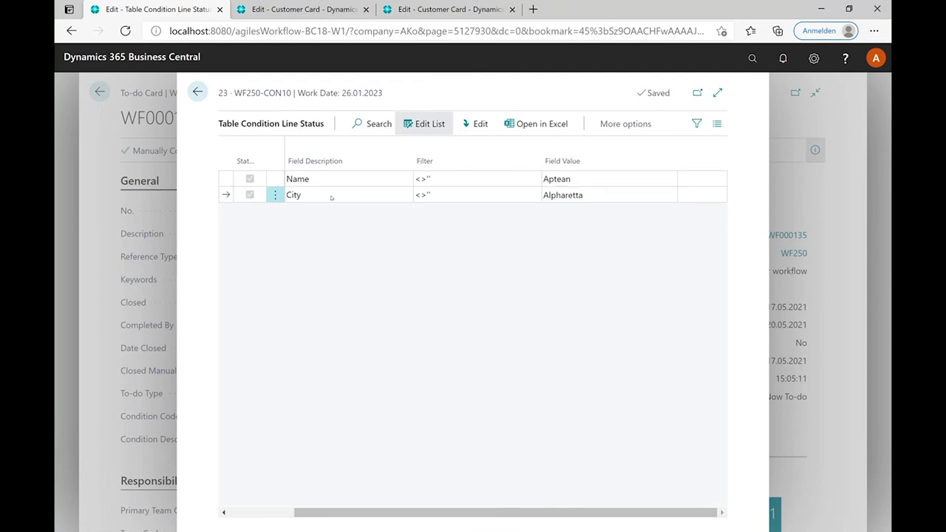
click(198, 92)
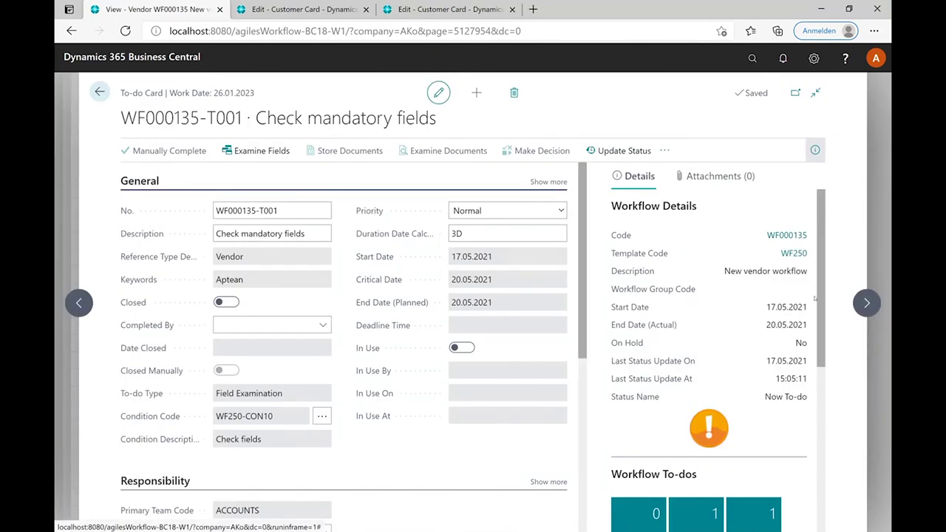
scroll(696, 392, down, 4)
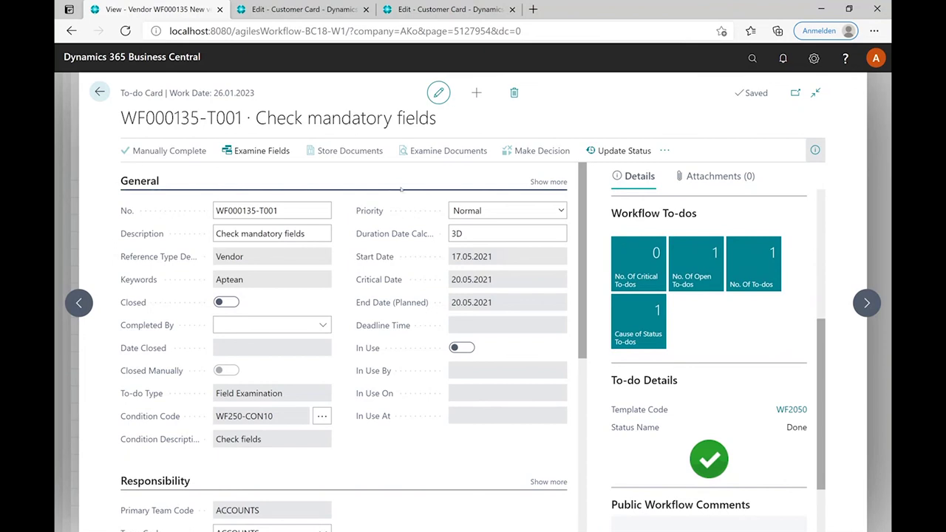
Return to the open workflows, update the status of the Aptean vendor workflow, and go back to the role center
click(100, 92)
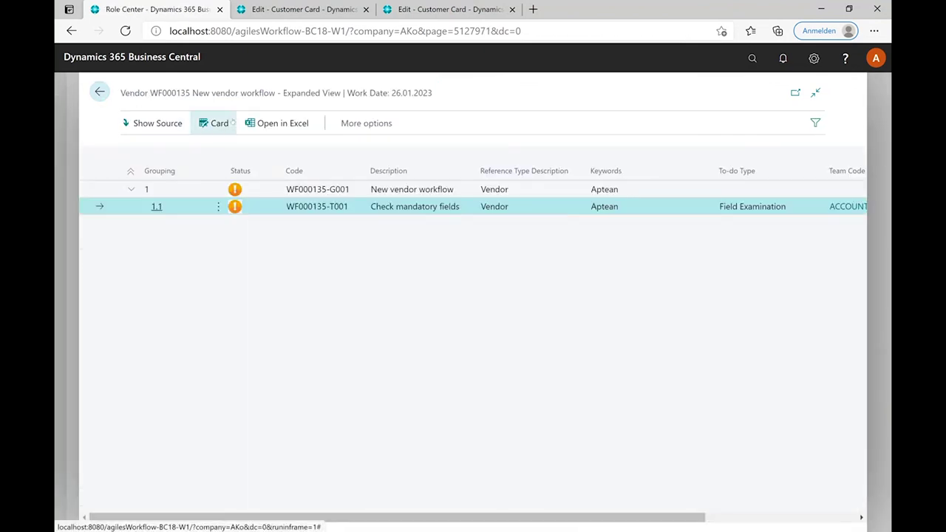
click(99, 92)
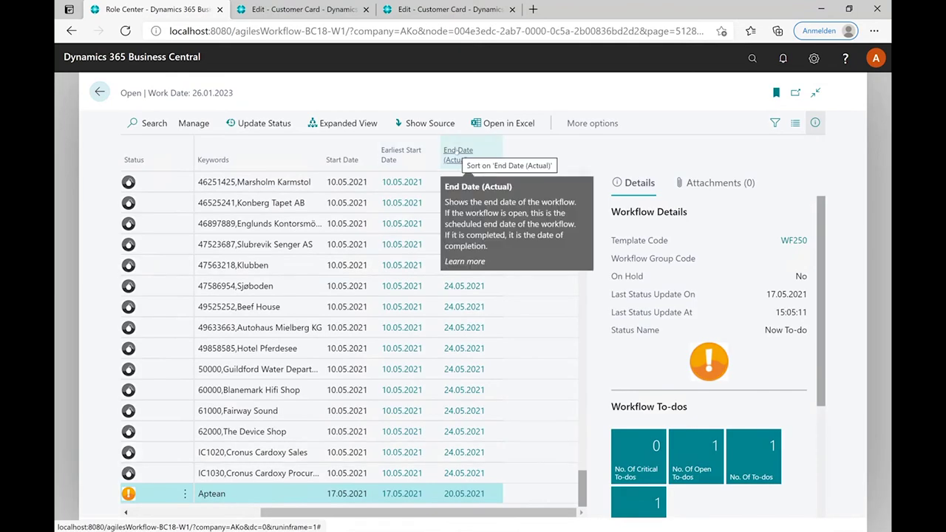
click(278, 123)
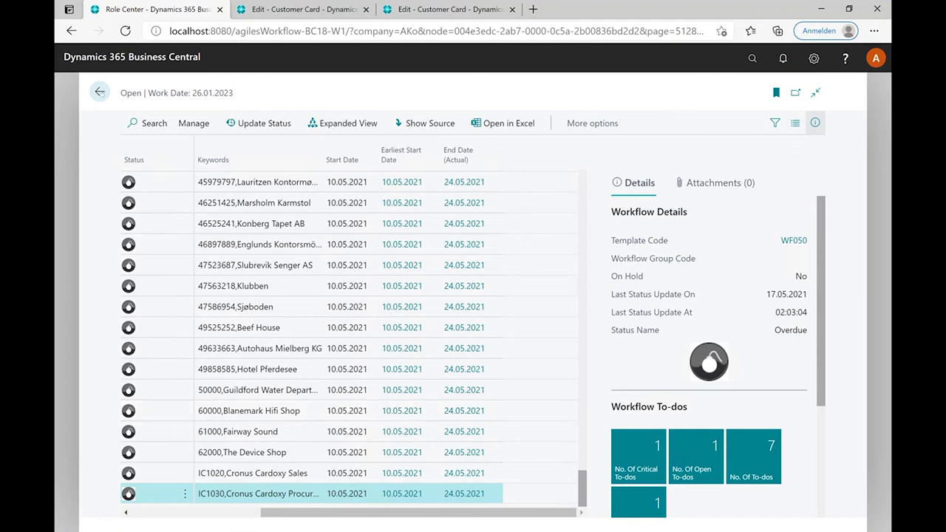
click(100, 92)
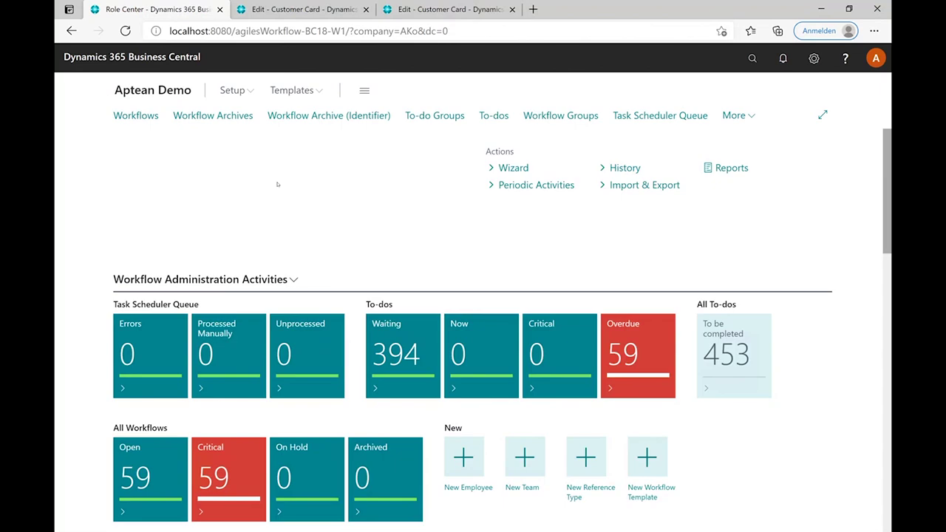